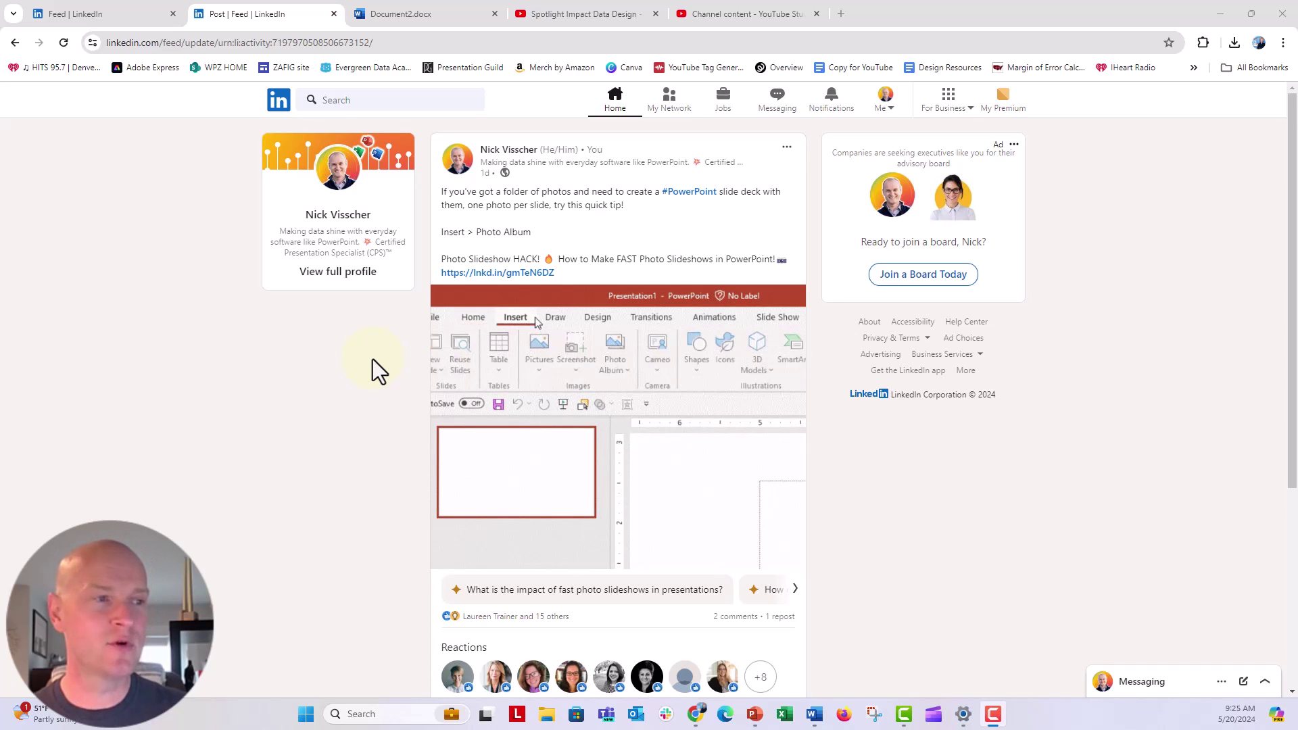
Bring the blank Presentation2 deck to the front from the taskbar
scroll(372, 359, down, 2)
scroll(446, 455, down, 2)
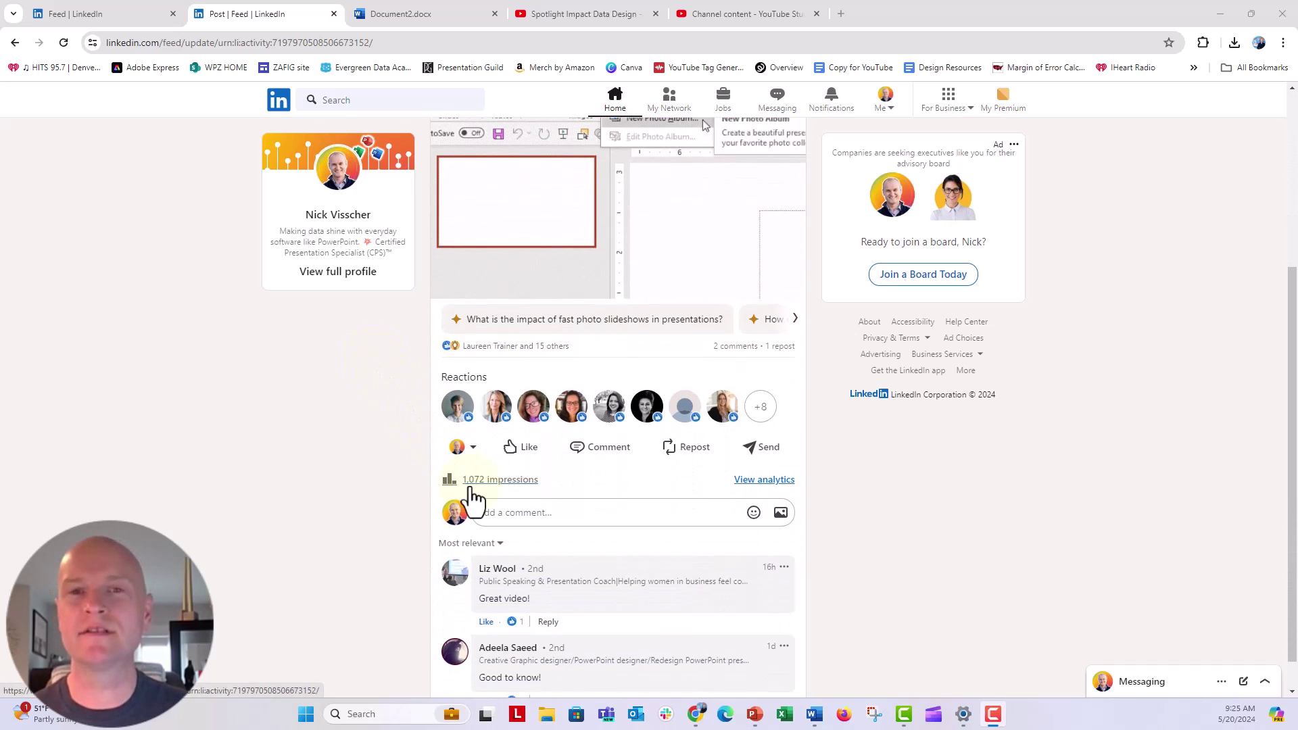
scroll(392, 481, up, 1)
scroll(390, 477, up, 3)
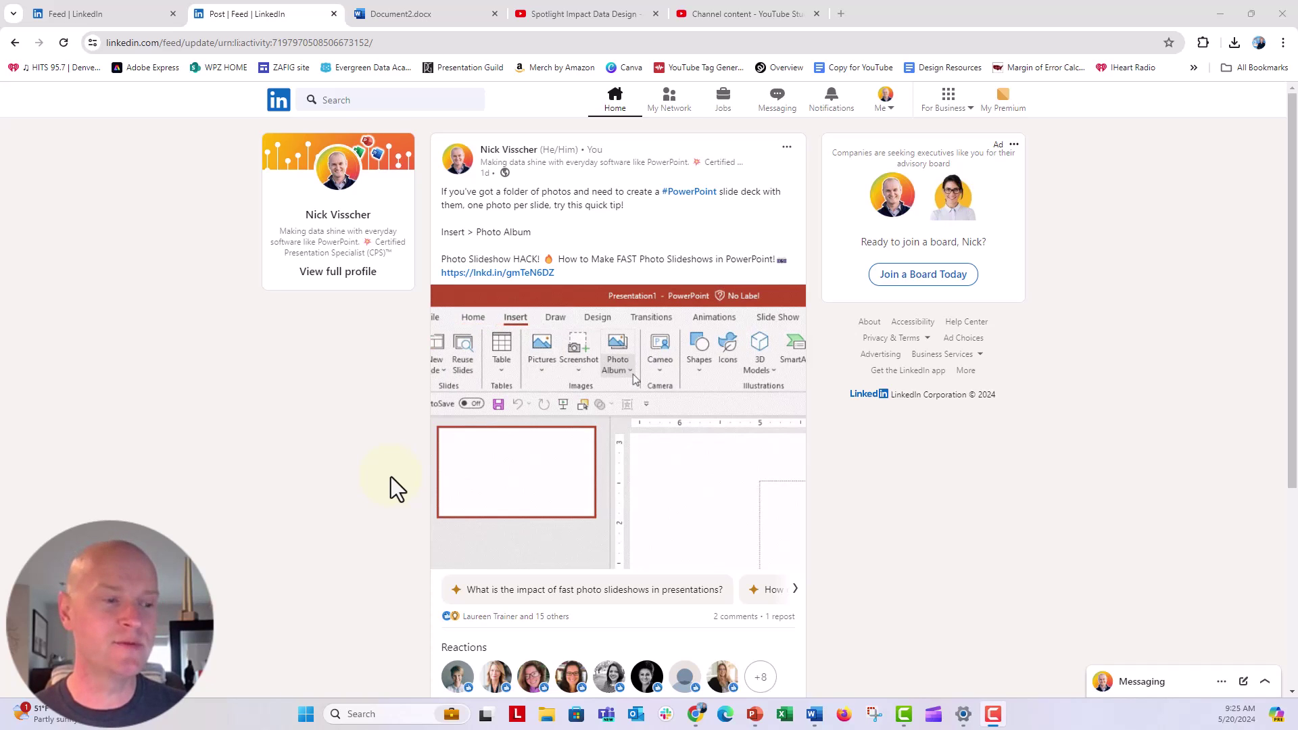
mouse_move(755, 714)
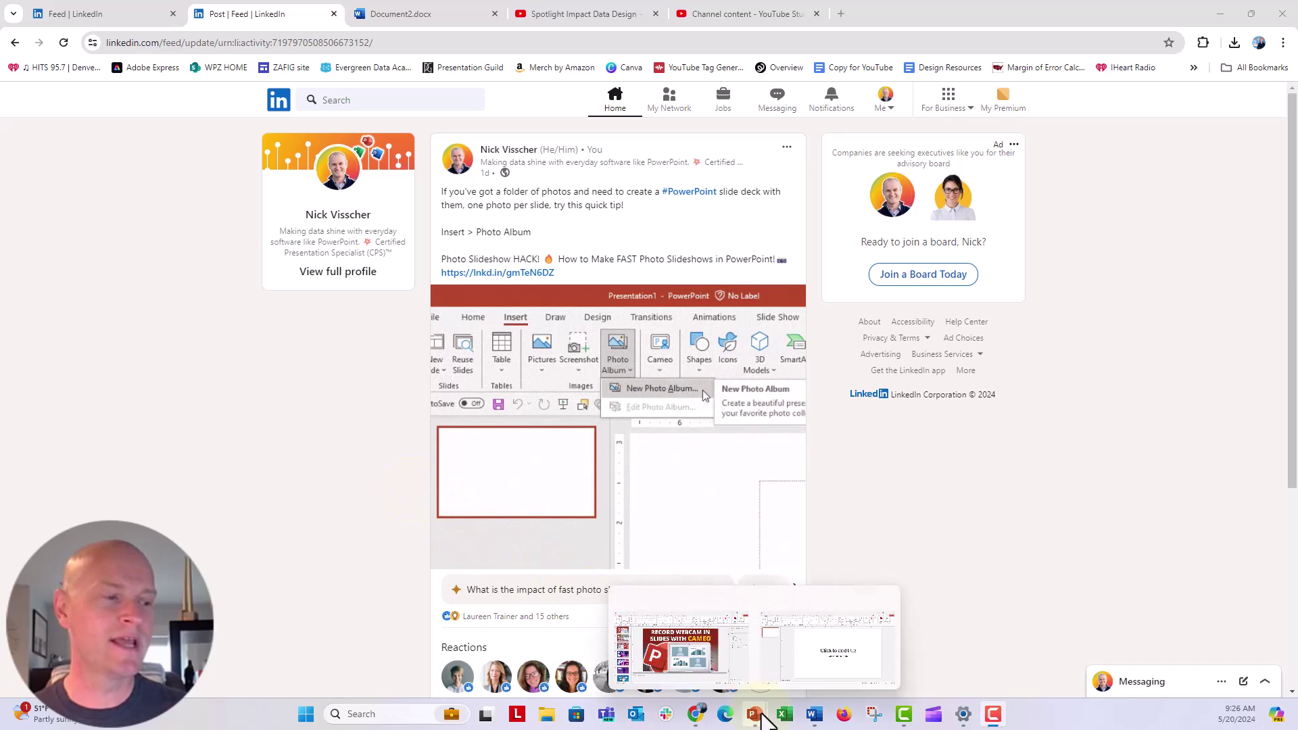
click(804, 664)
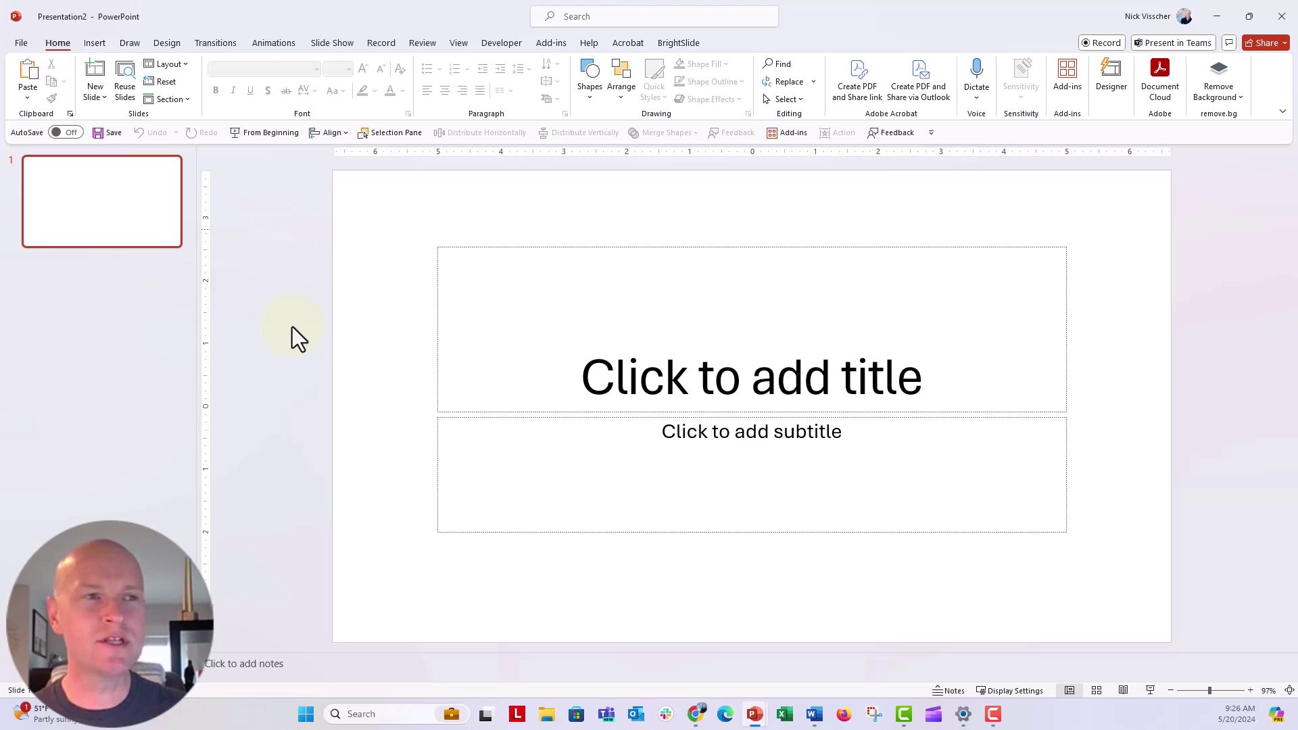
Browse the full Design themes gallery without applying a theme, then go to Insert
click(173, 48)
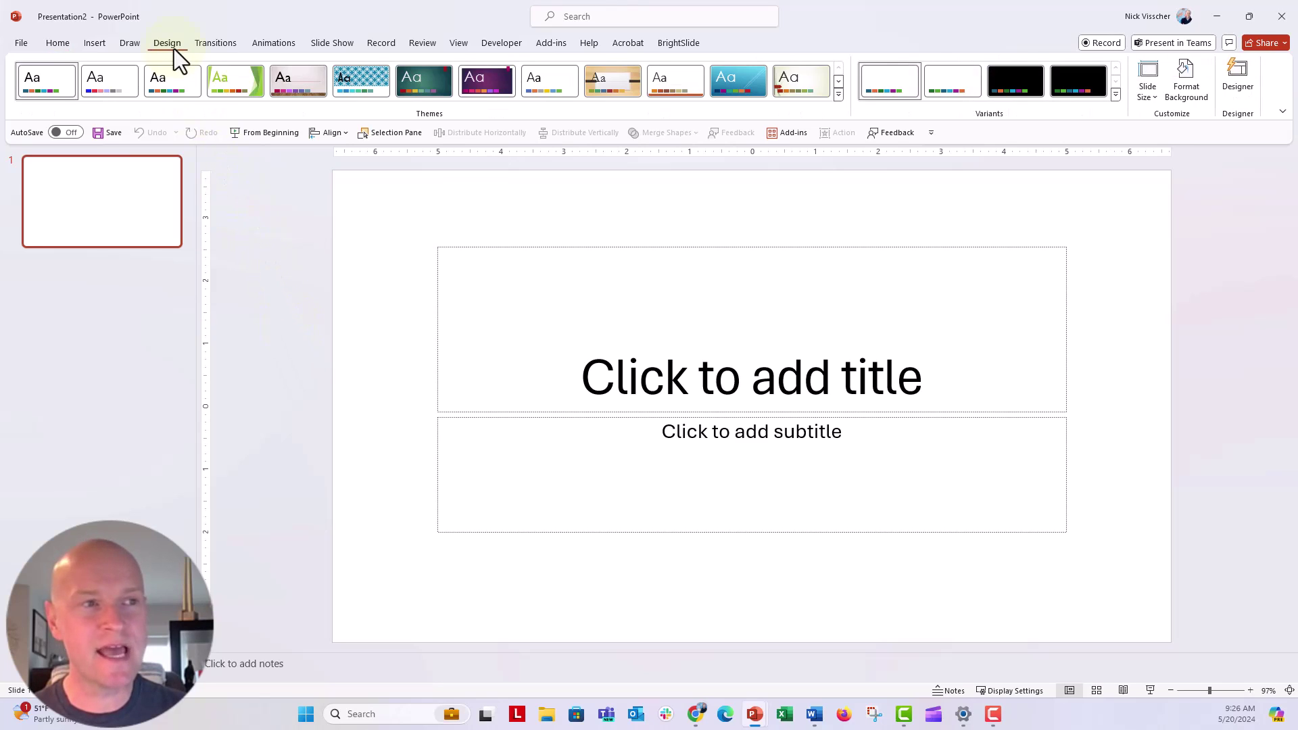
click(838, 95)
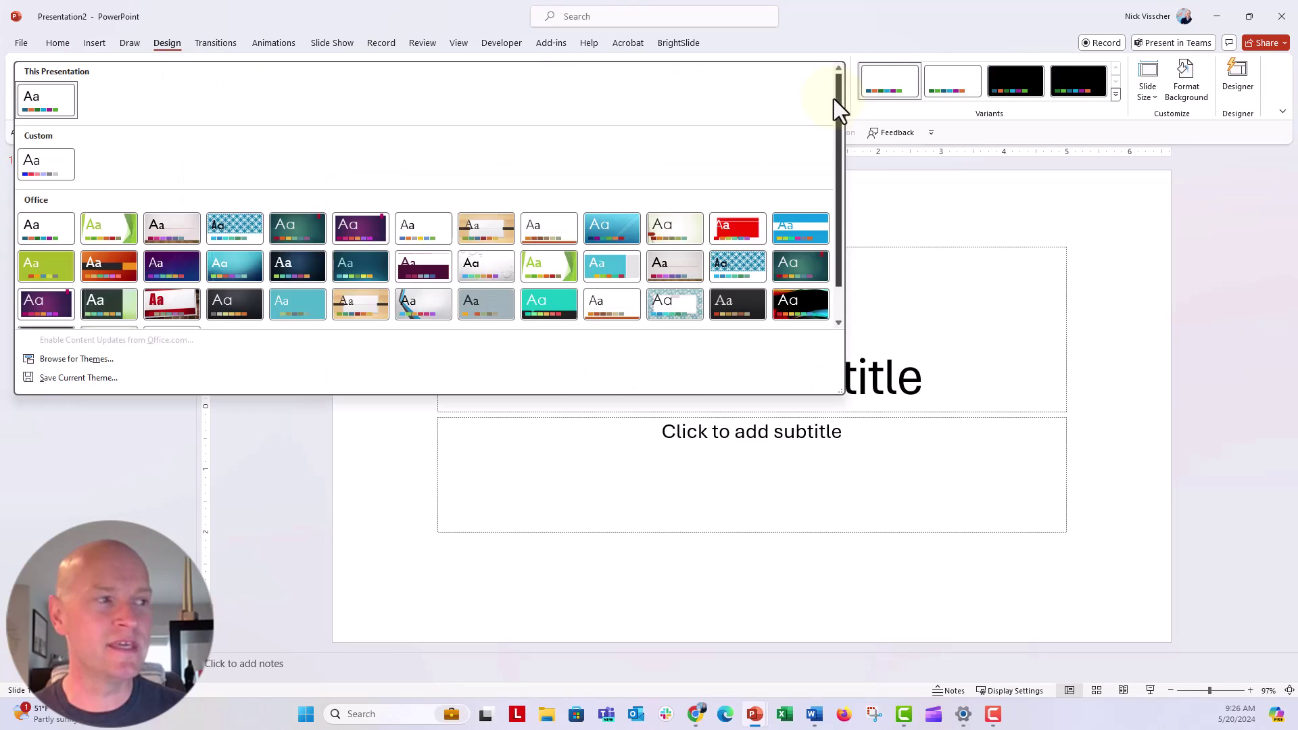
click(863, 185)
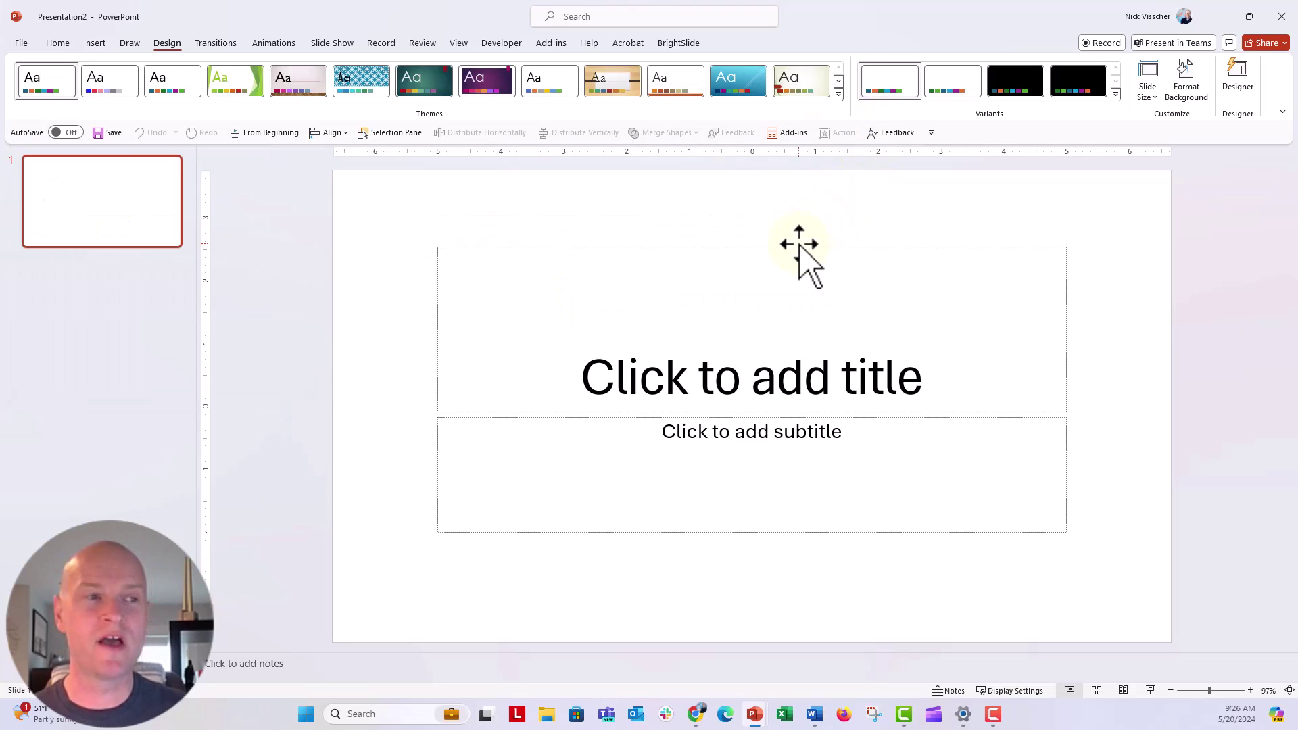
click(99, 46)
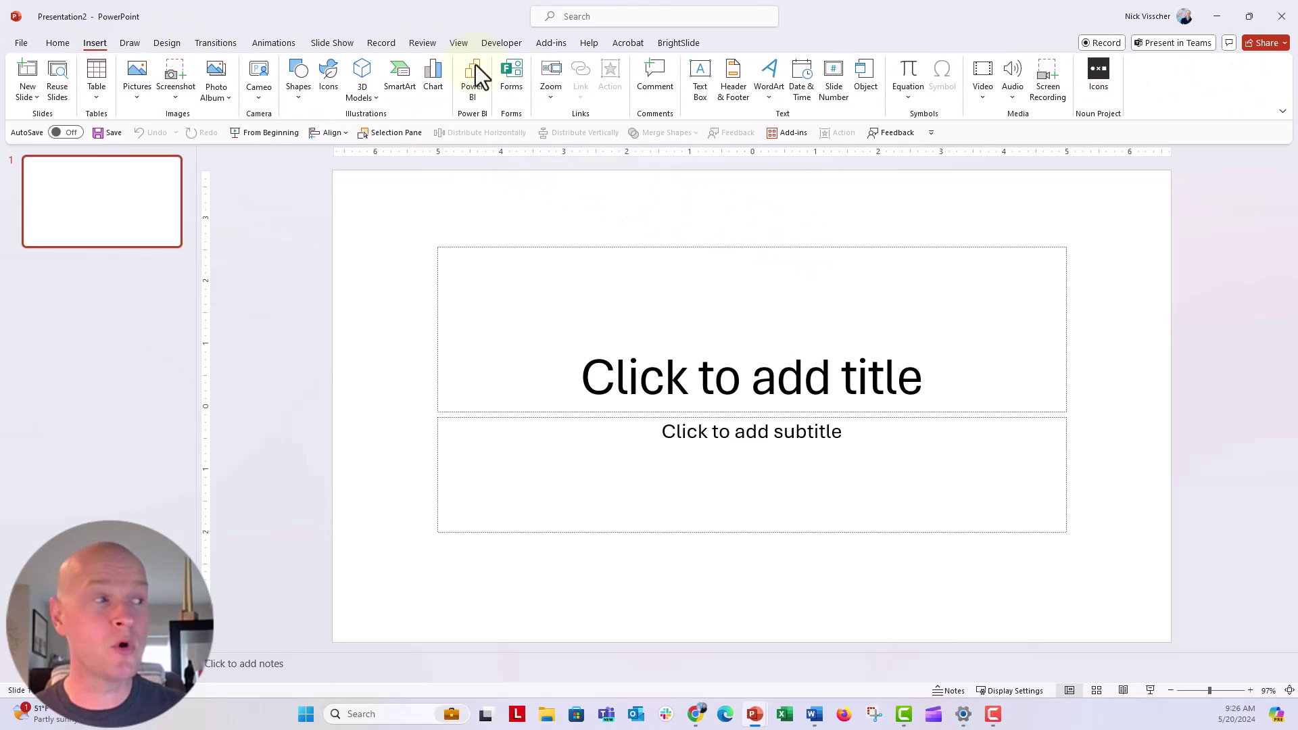
Start an Insert > Screen Recording with the capture area dragged across the whole screen
click(1057, 96)
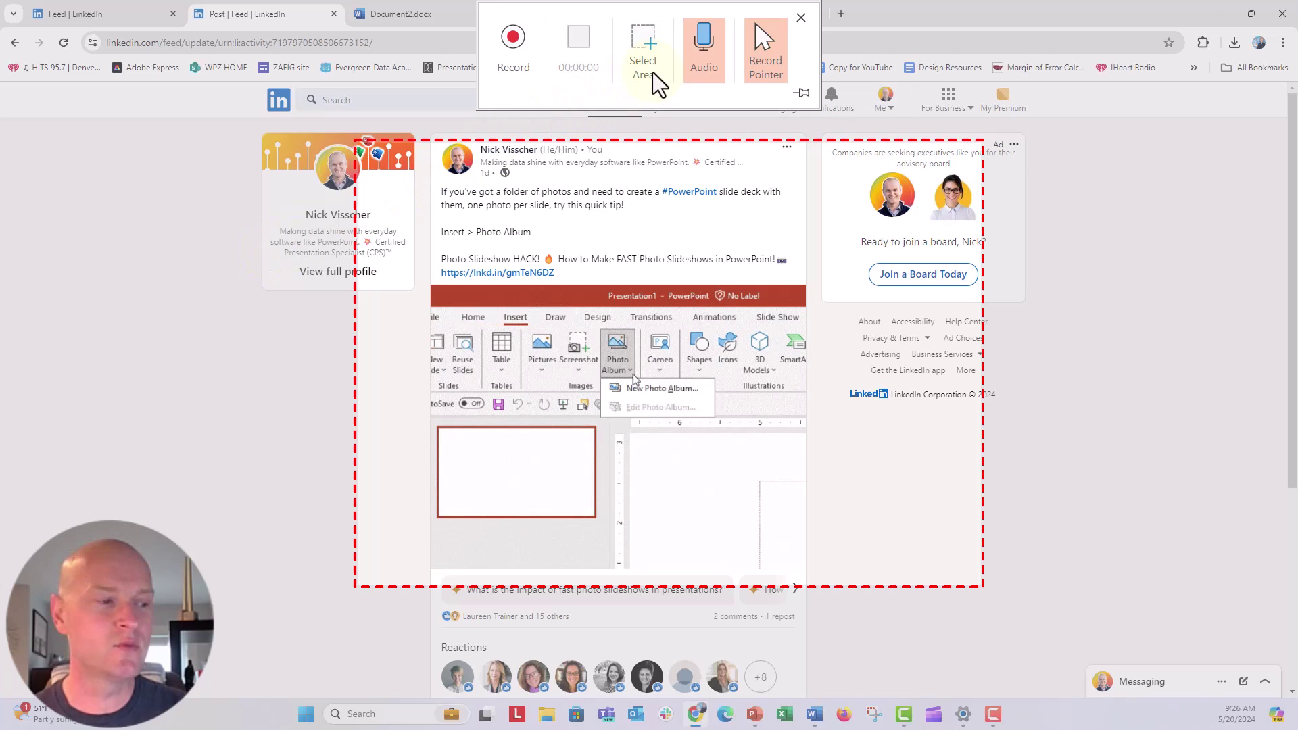
click(644, 64)
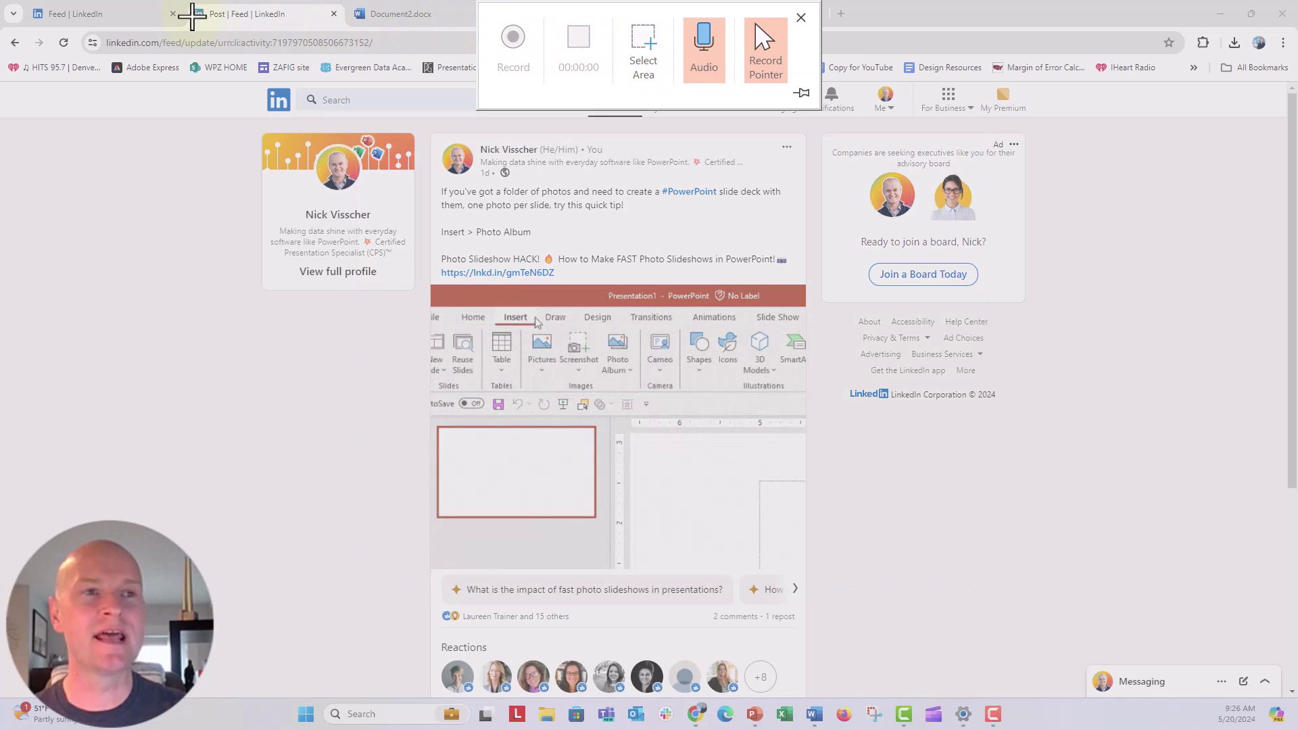
drag(2, 2, 1052, 648)
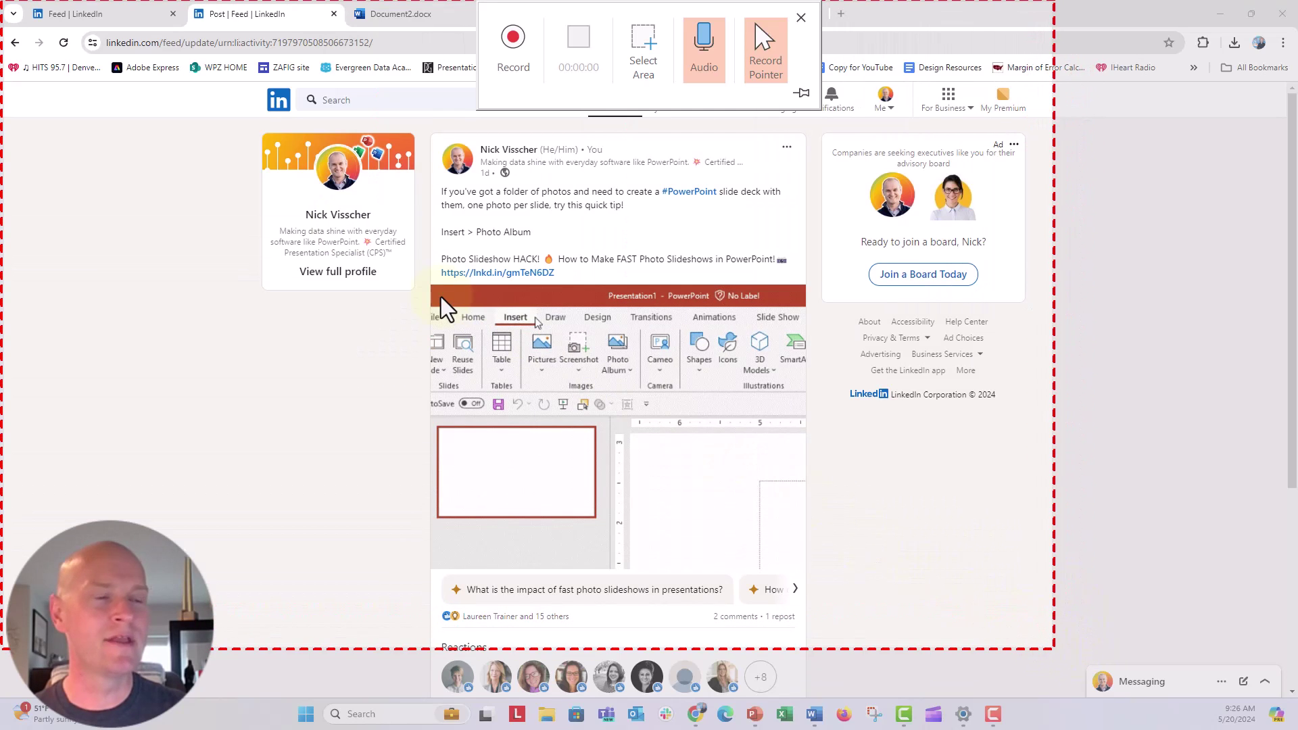
click(515, 51)
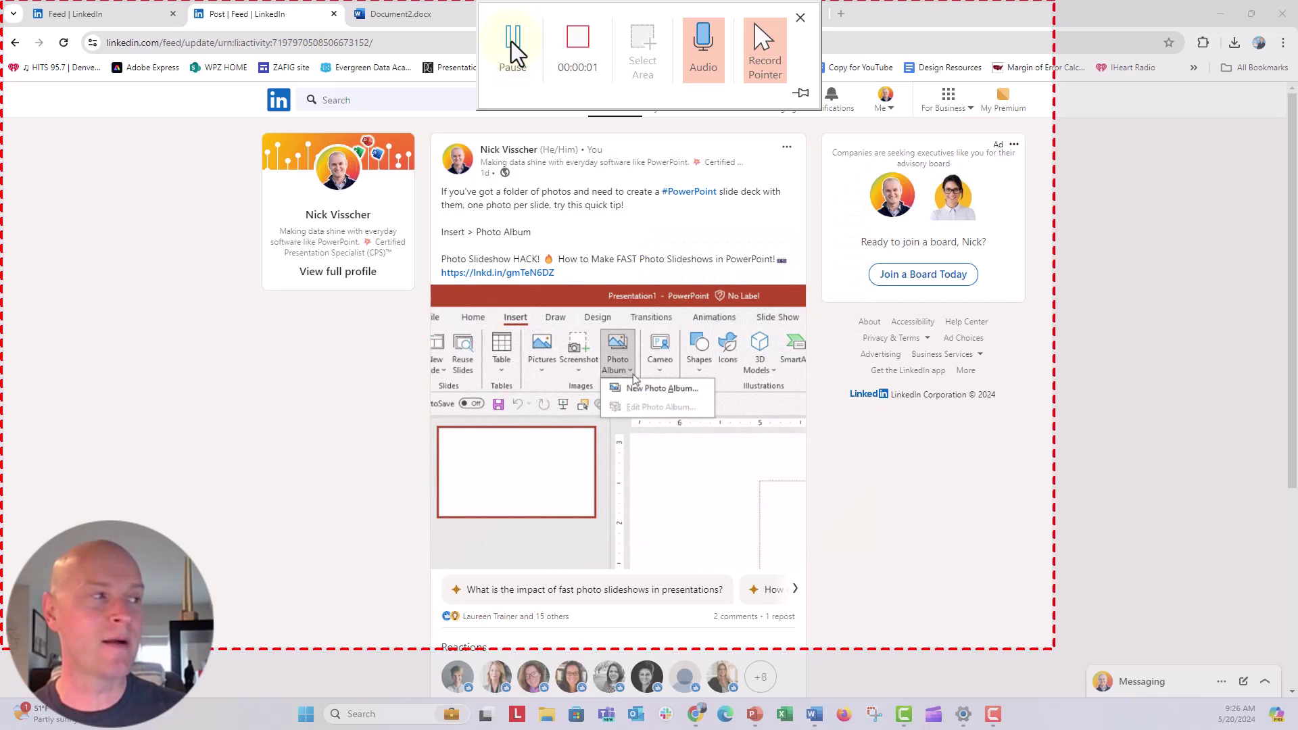
Minimize the browser, then open, scroll and close Presentation2's Design themes gallery unchanged
click(1216, 21)
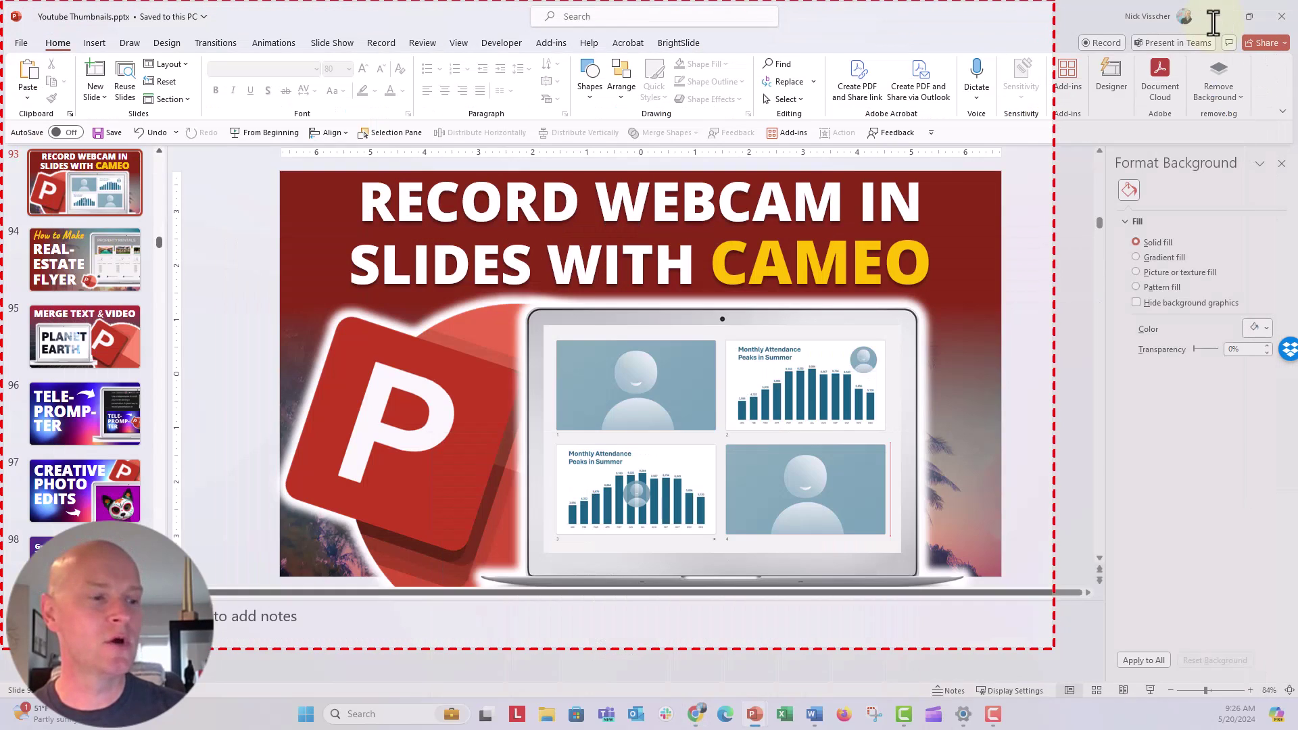
mouse_move(755, 715)
click(813, 634)
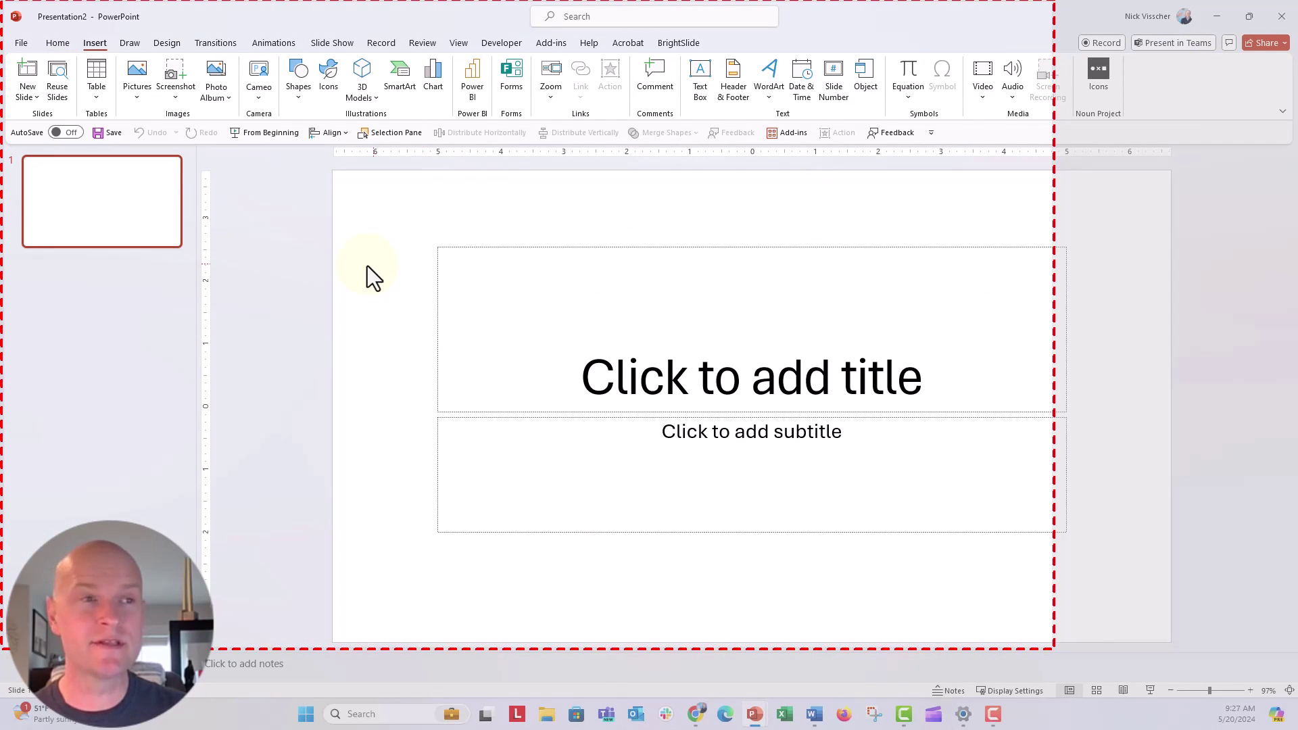
click(177, 49)
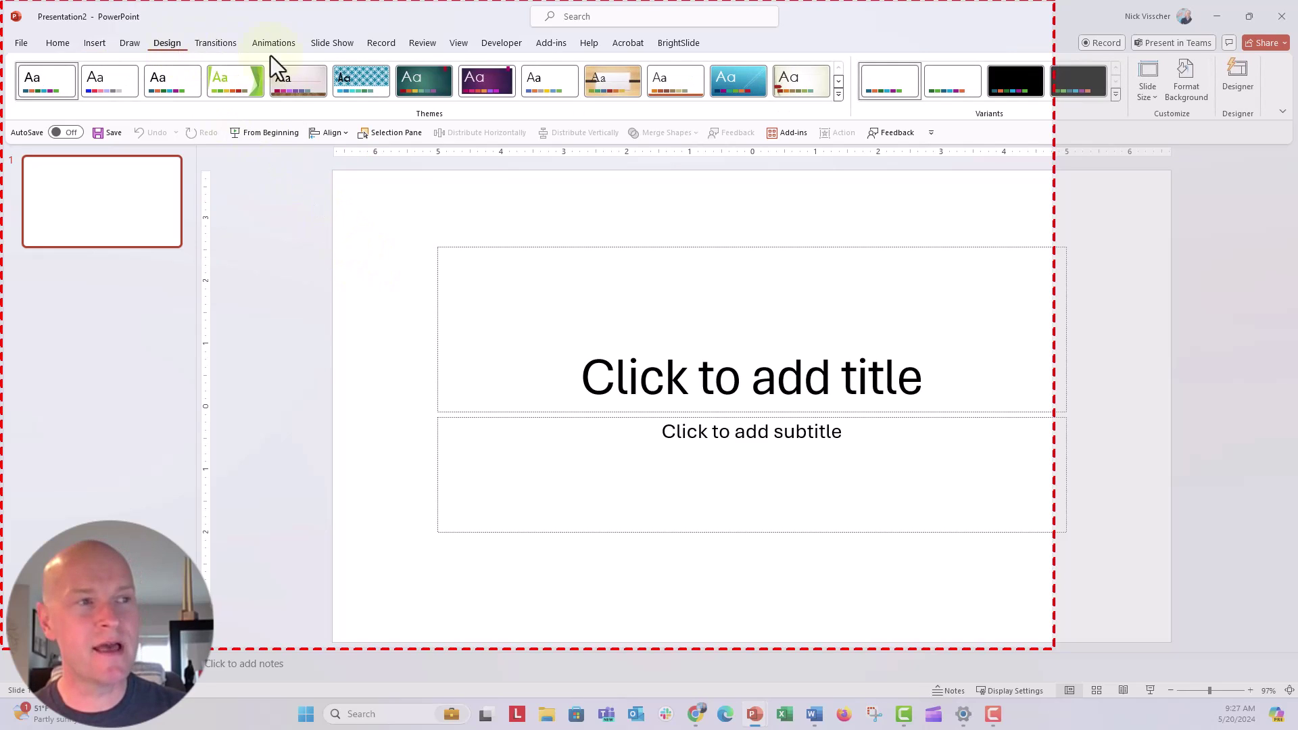
click(839, 95)
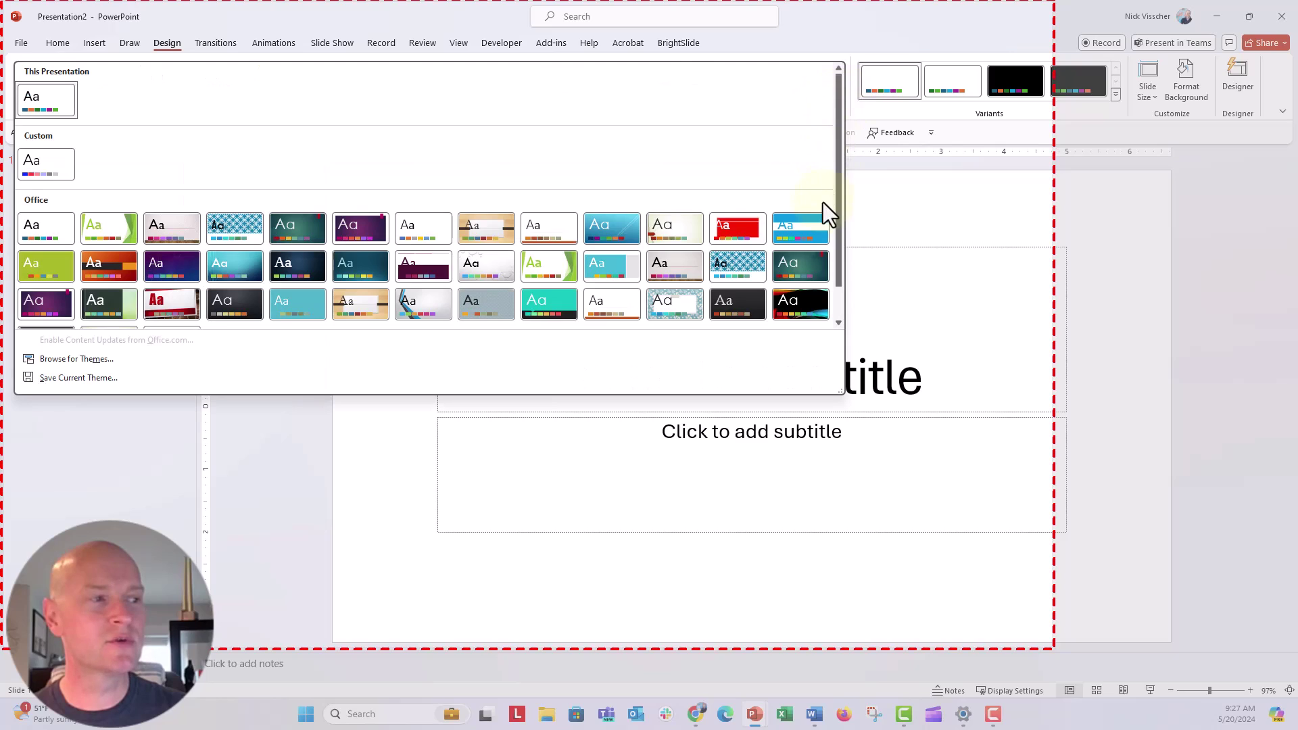
scroll(822, 201, down, 1)
scroll(822, 201, up, 1)
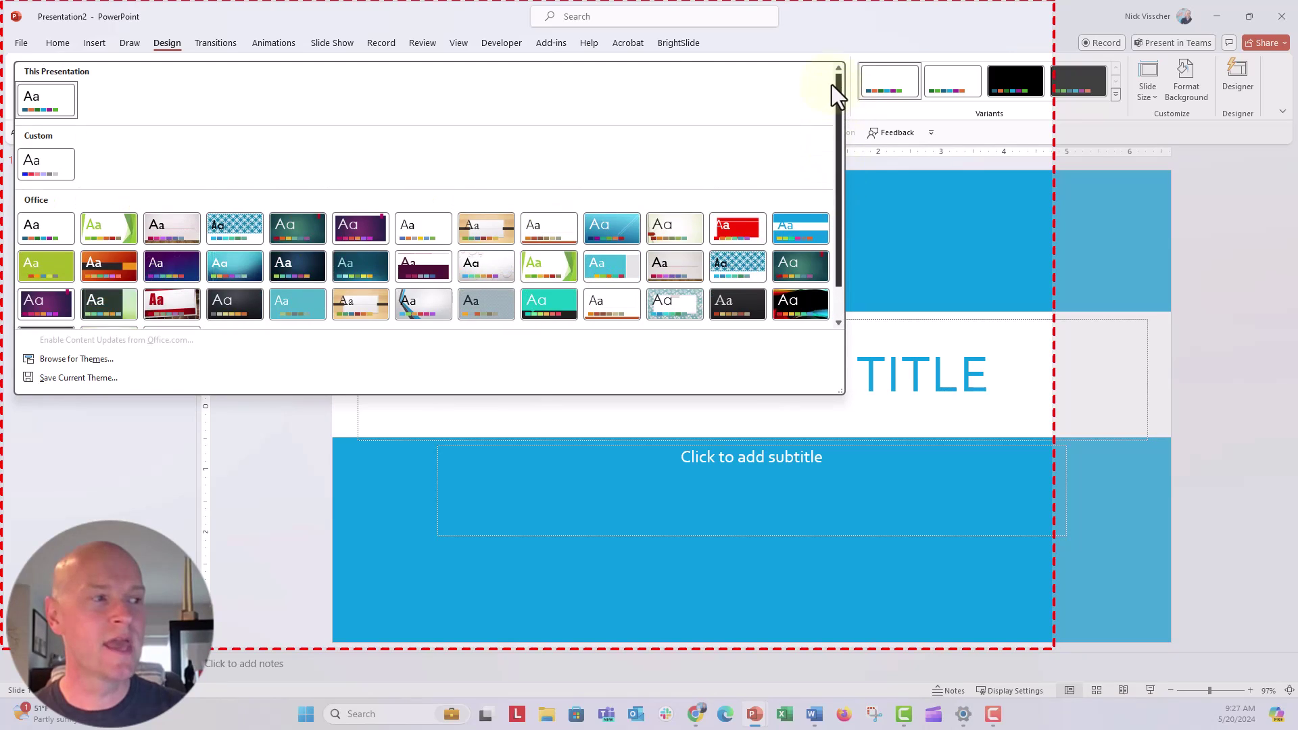
click(854, 163)
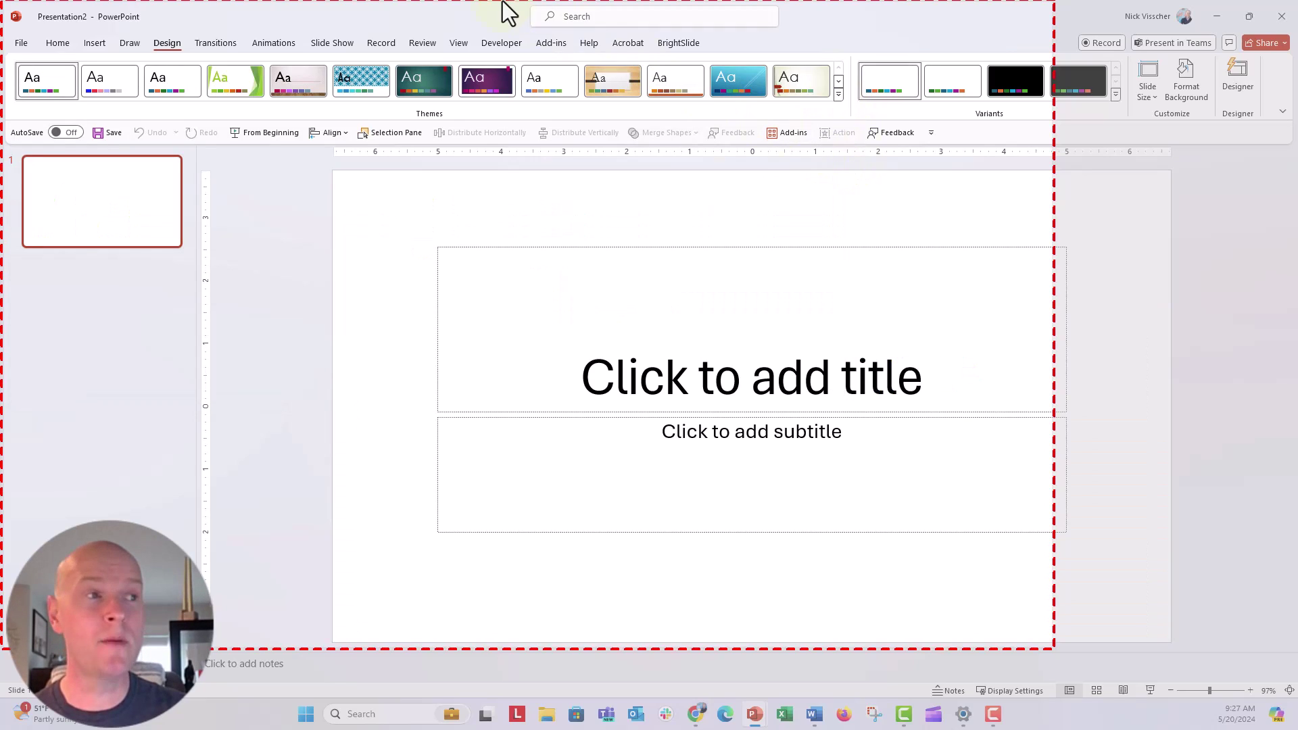
mouse_move(507, 13)
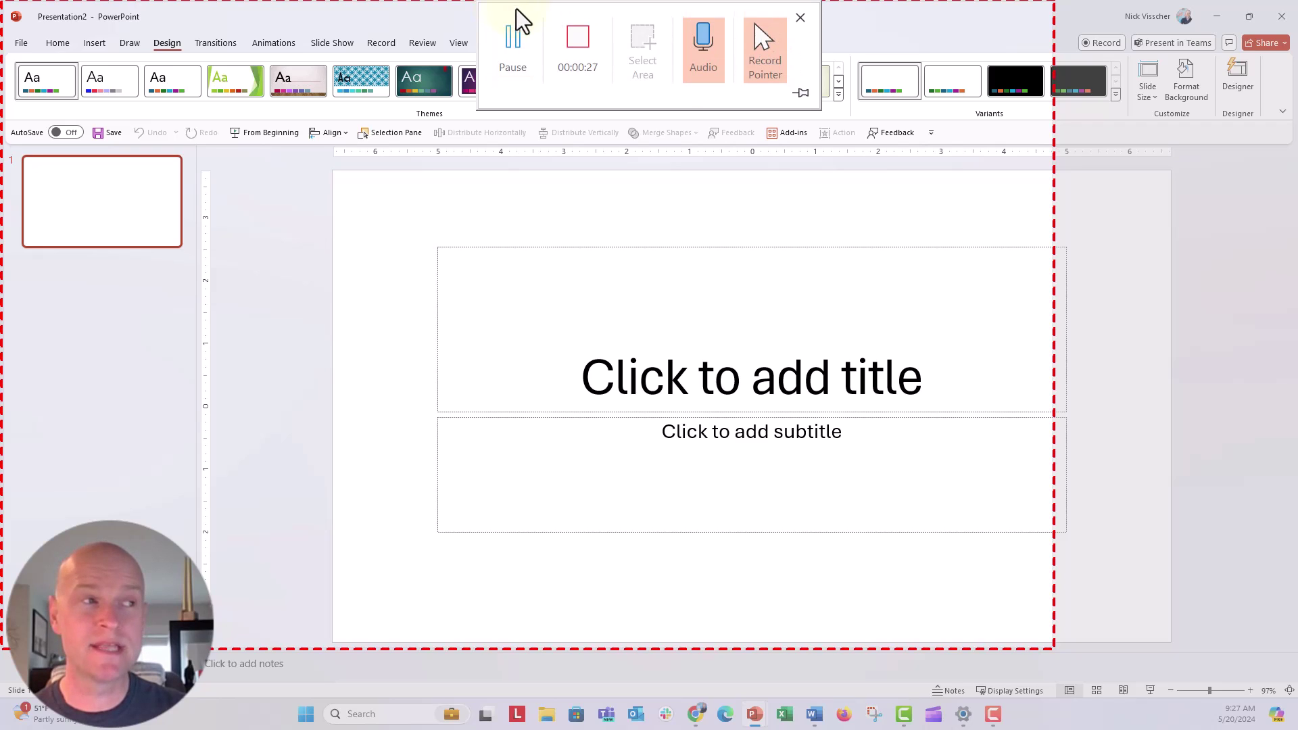
Stop recording, nudge the embedded video, play and pause it, then rewind it to the start
click(574, 40)
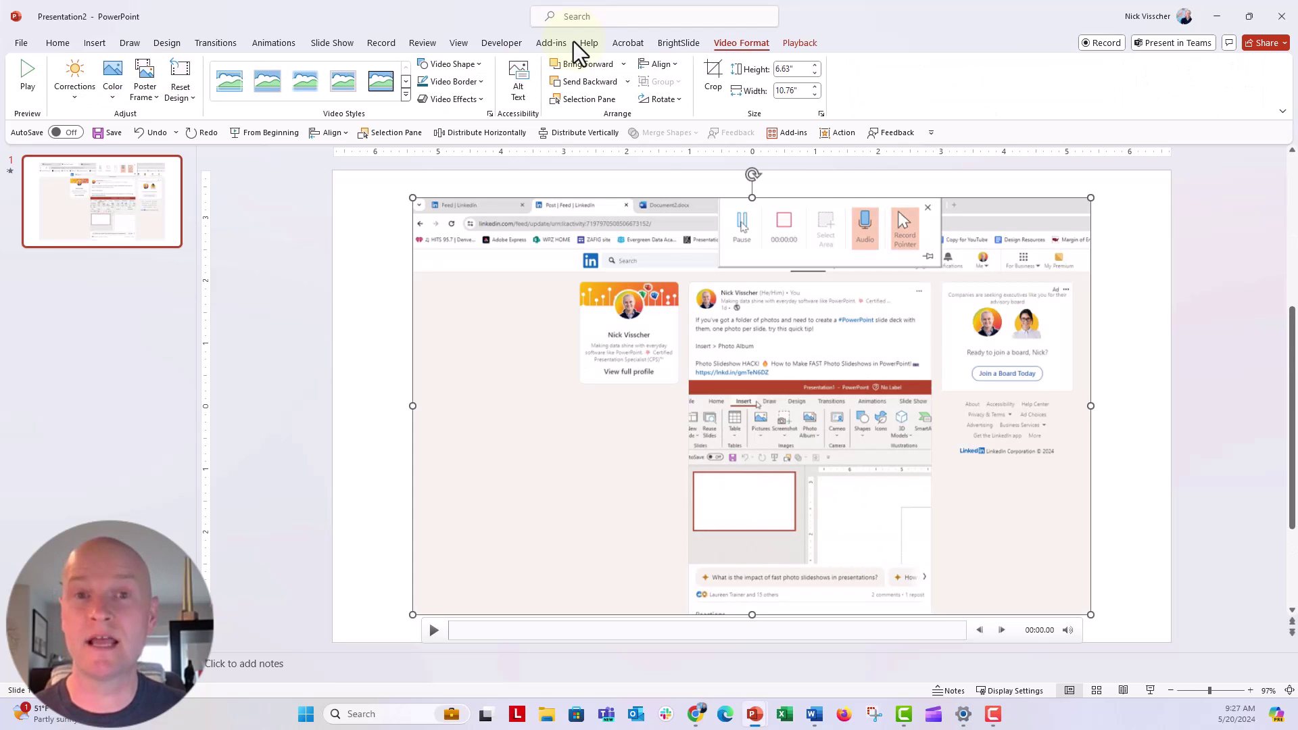
drag(555, 315, 547, 306)
click(426, 621)
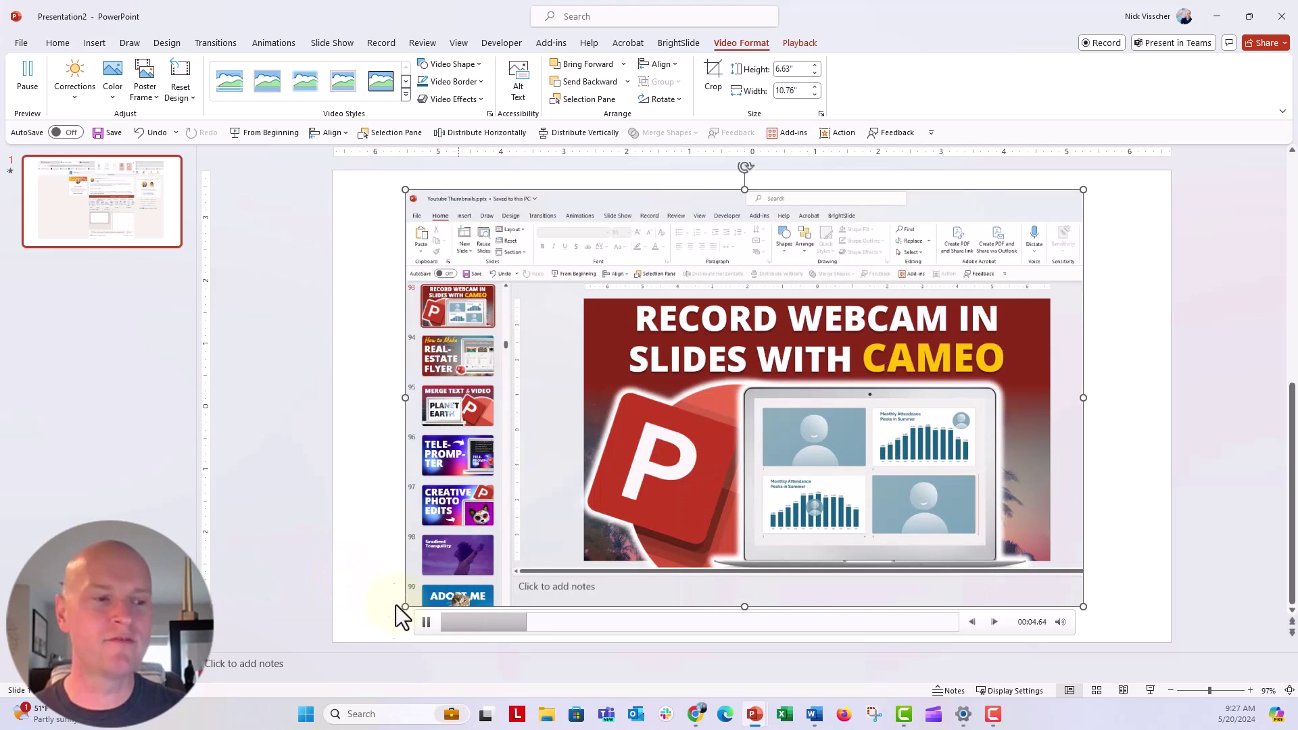
click(427, 622)
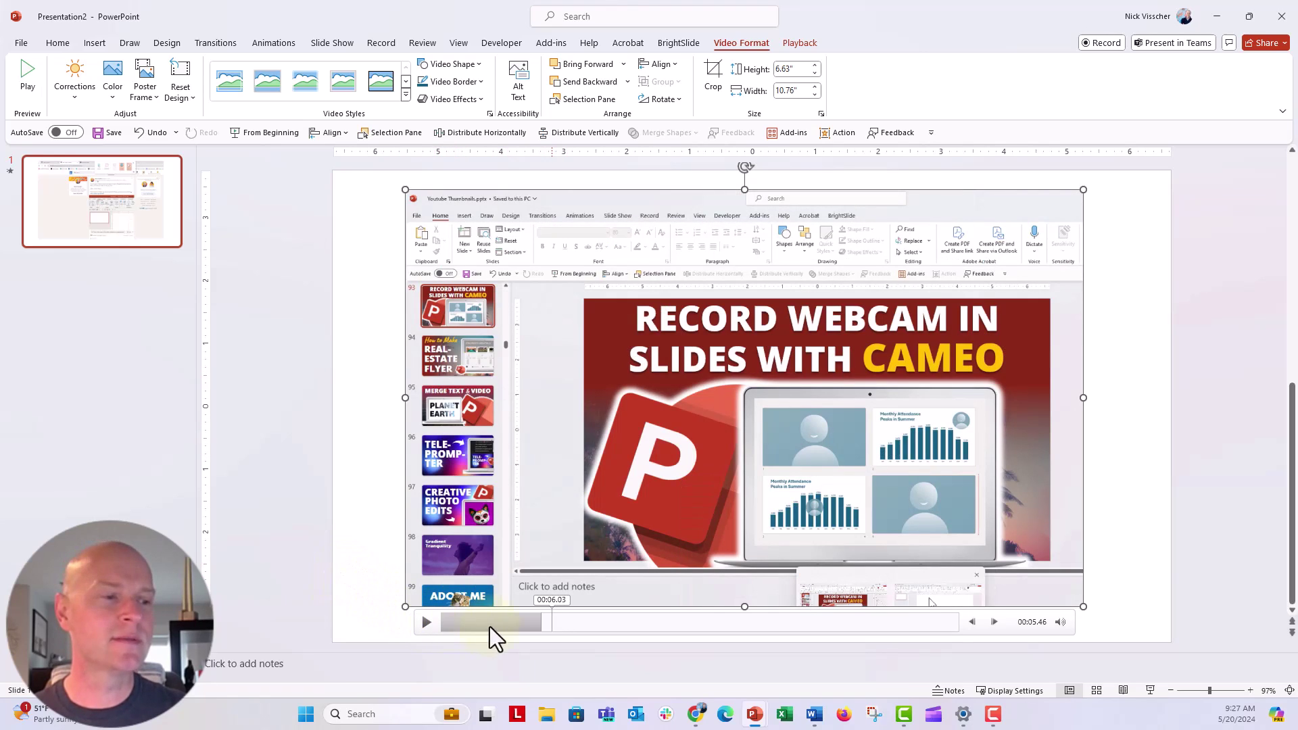
click(443, 621)
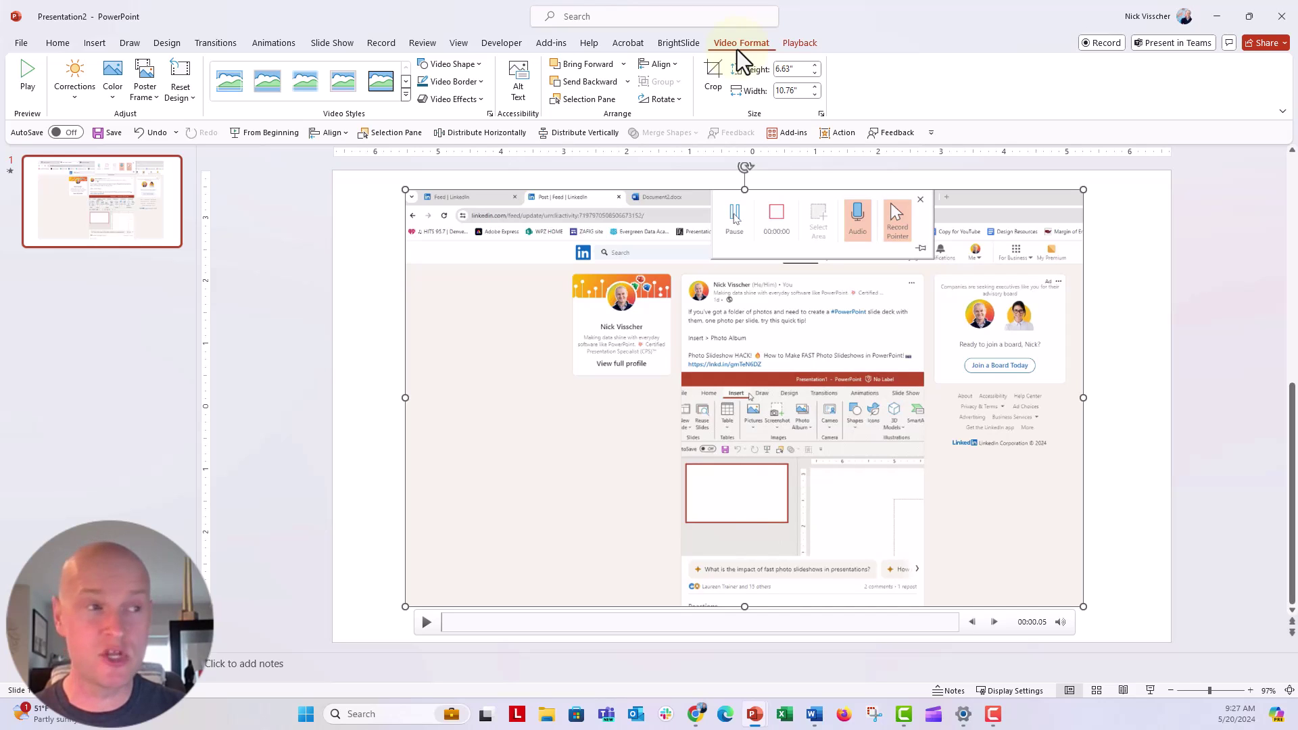
click(805, 43)
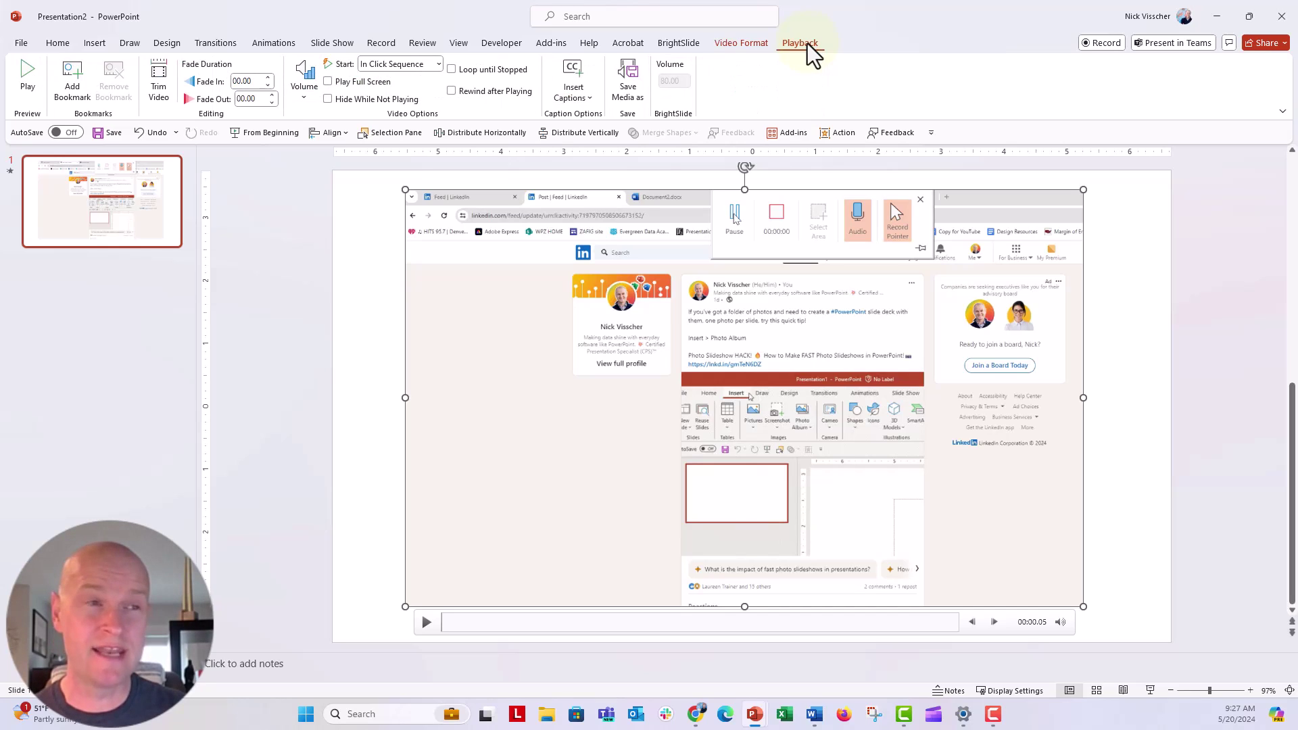
In Trim Video, set the start marker to 00:11.367 and the end marker to 00:21.762
click(171, 97)
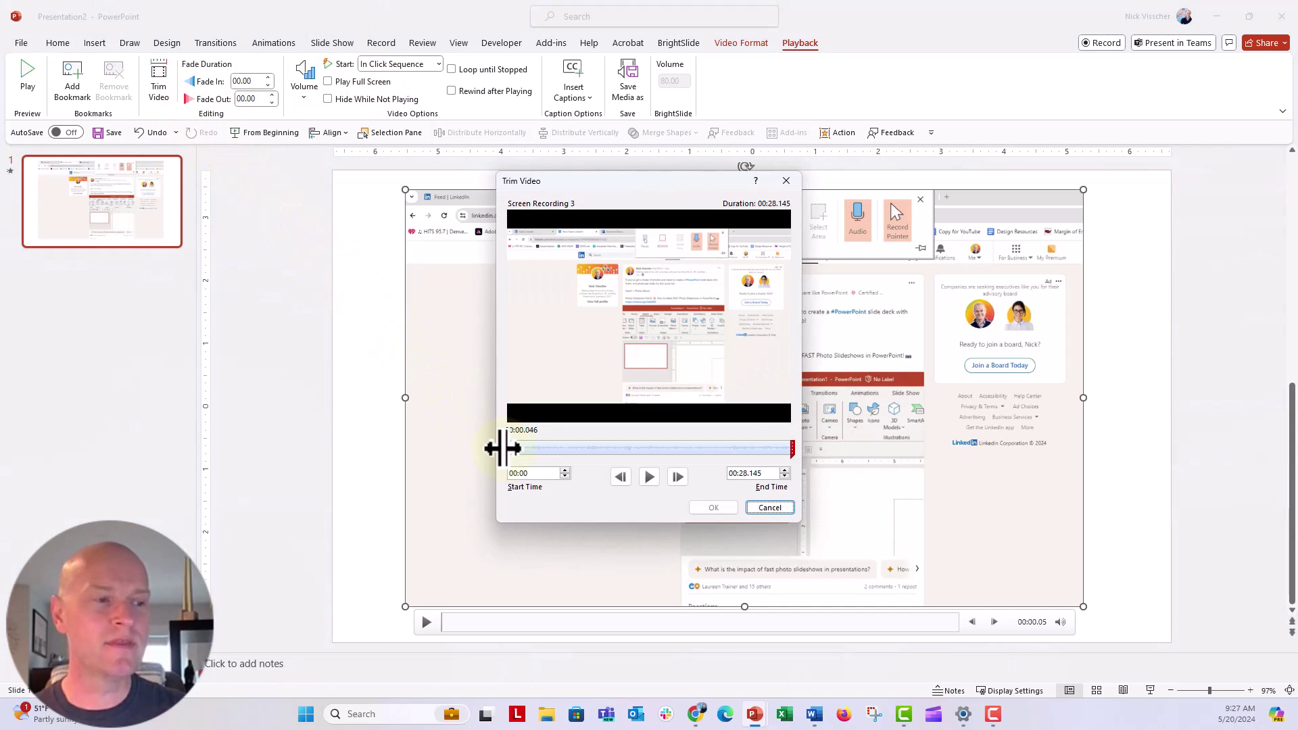
drag(501, 447, 616, 449)
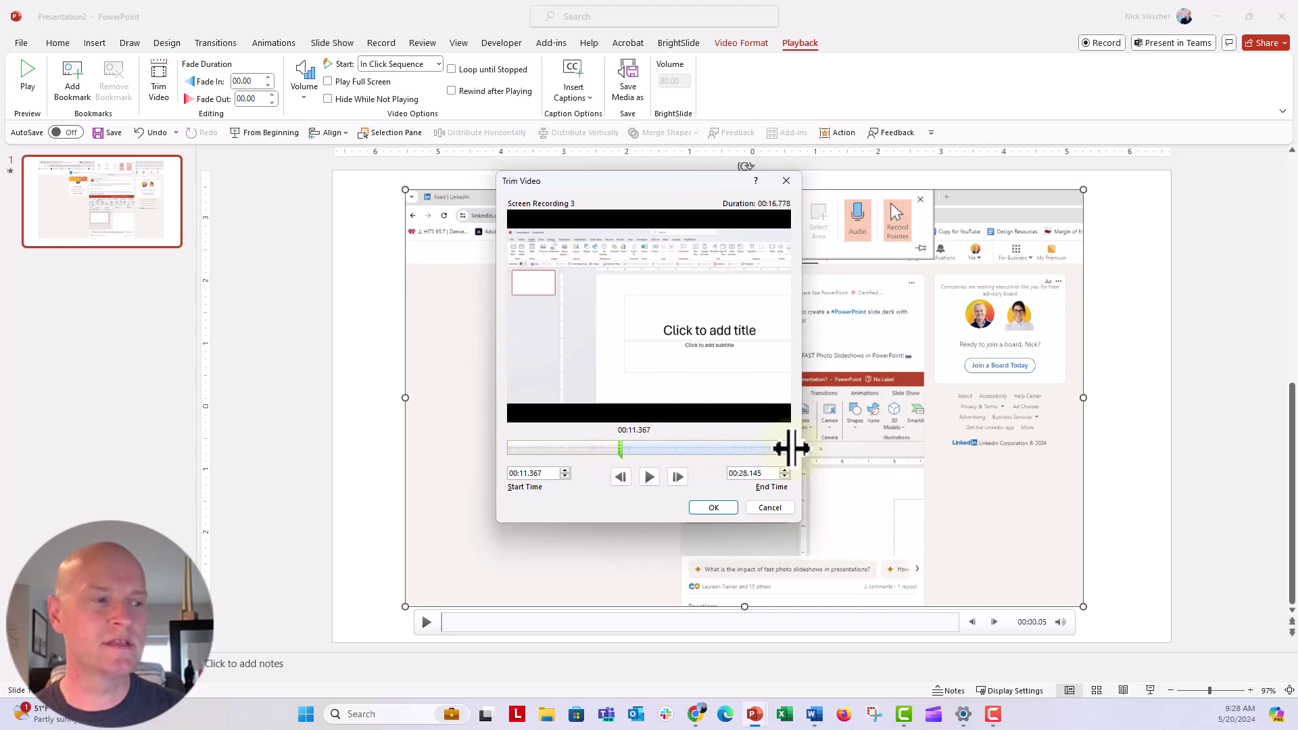
drag(791, 449, 726, 448)
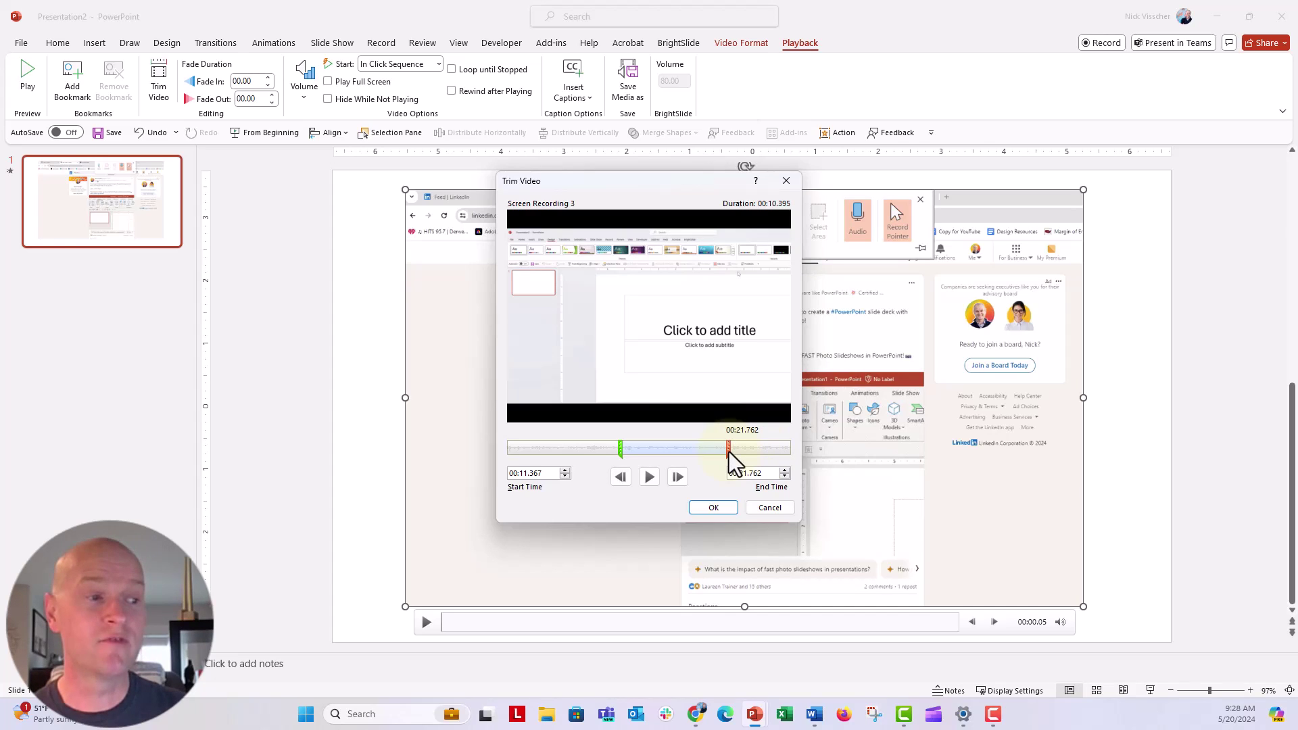
Apply the trim and set the video's Playback Start to Automatically
click(715, 507)
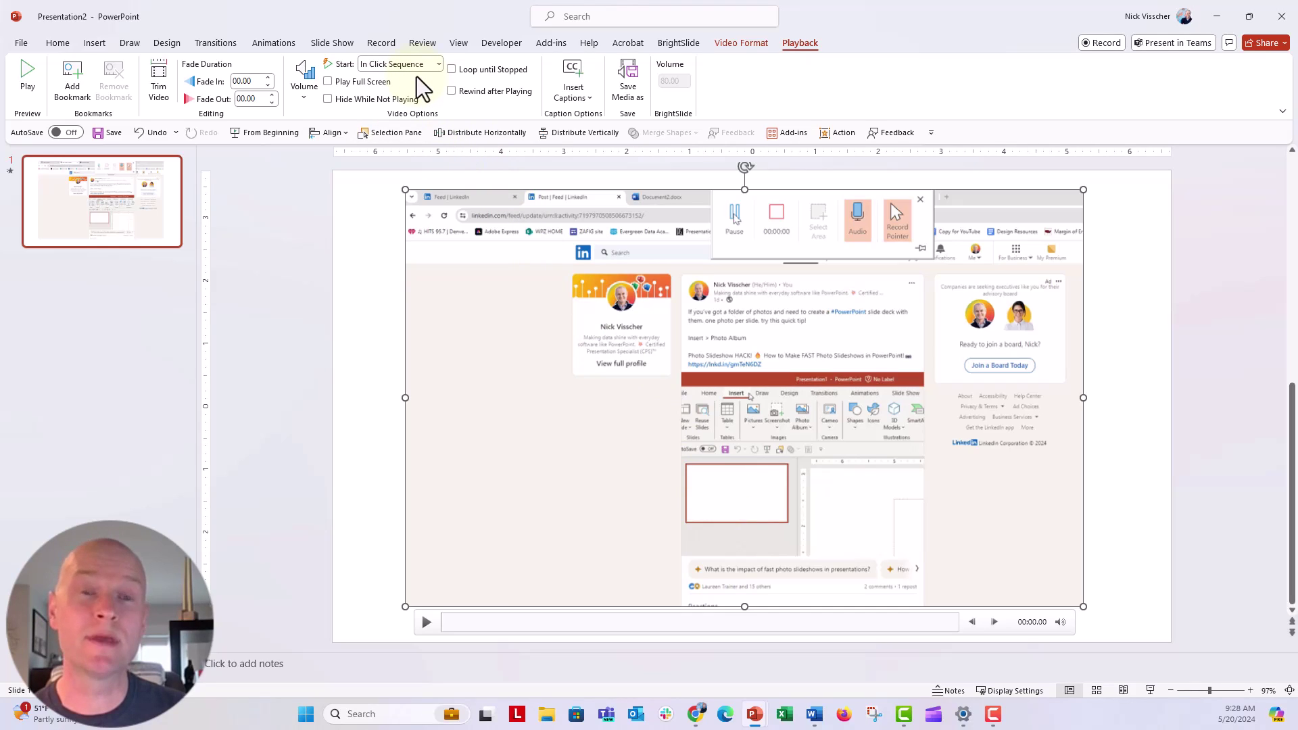
click(437, 64)
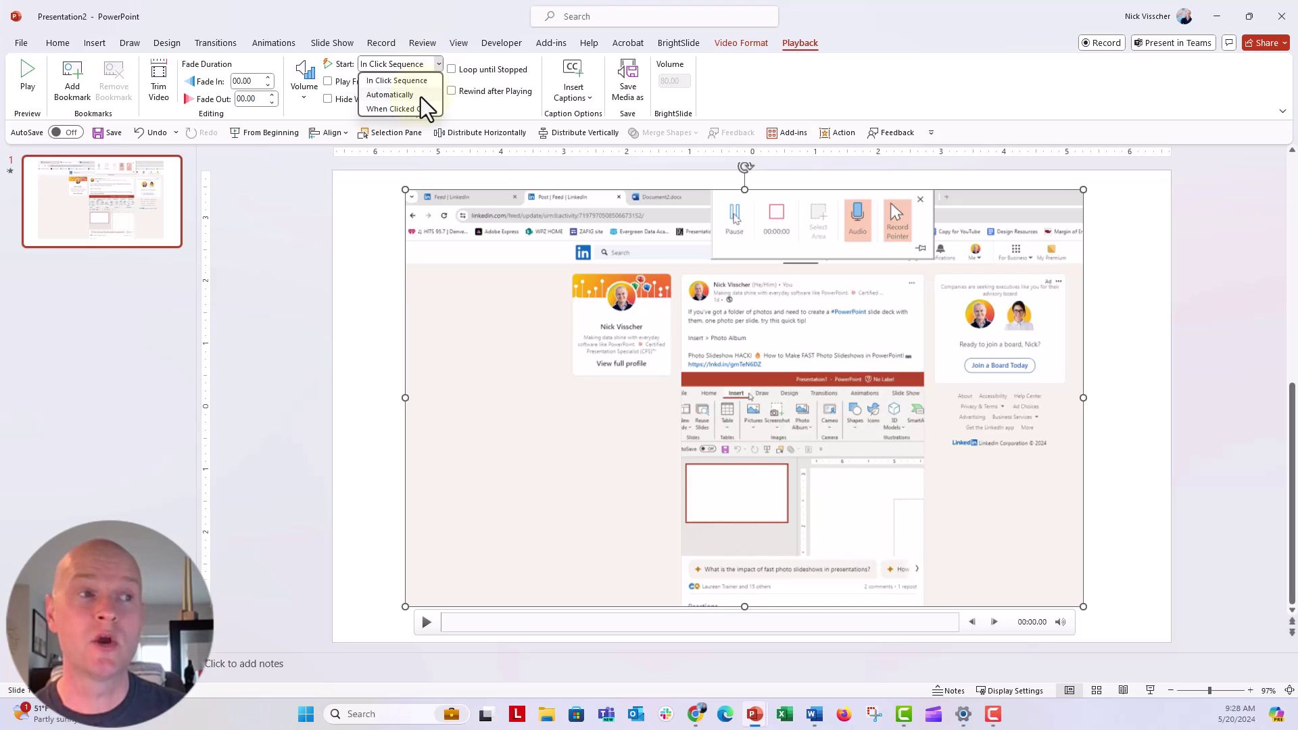
click(421, 96)
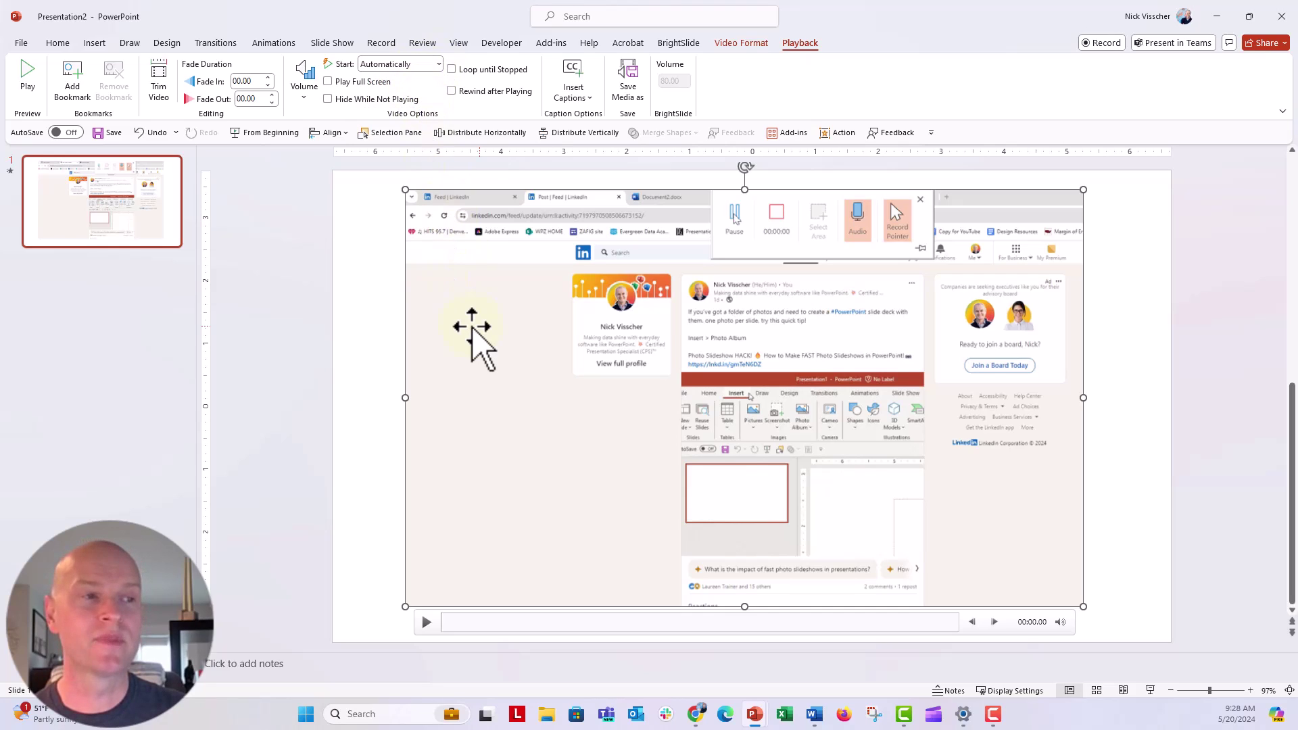
Move the video up and left and enlarge it to span nearly the full slide width
drag(471, 327, 399, 308)
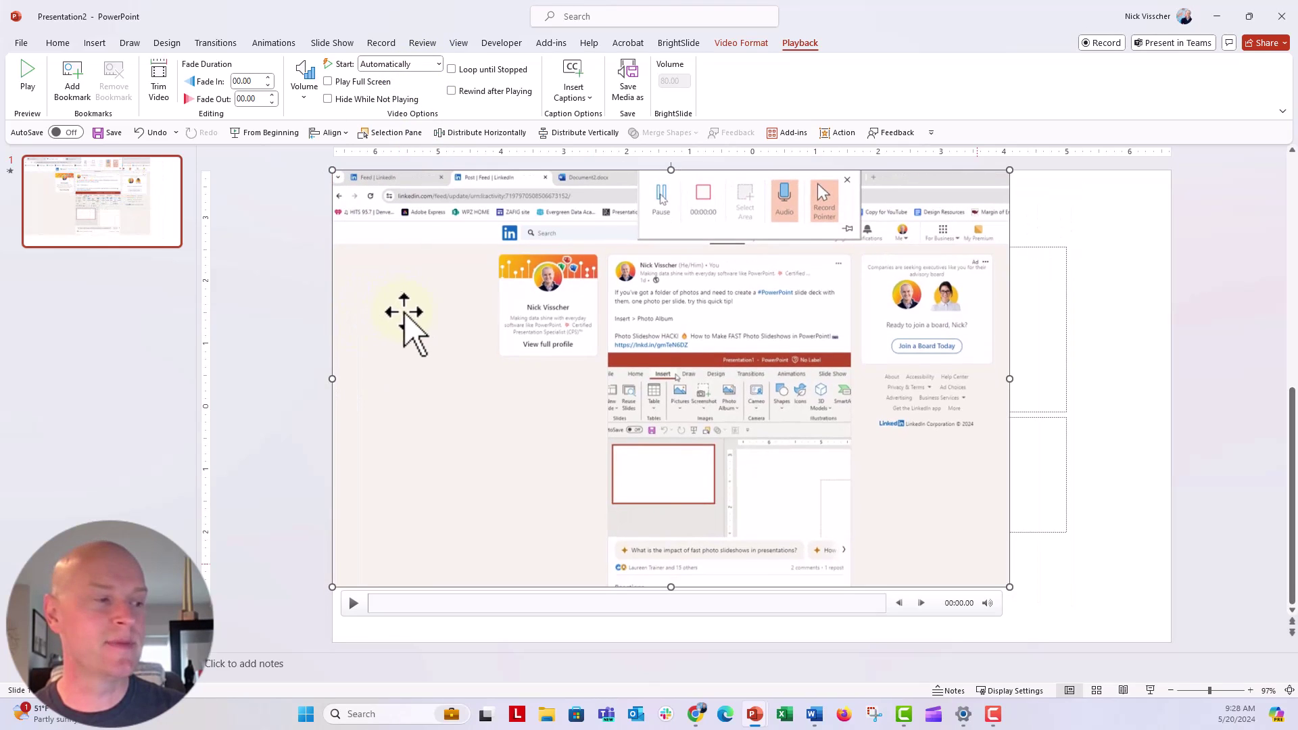
drag(1009, 587, 1088, 643)
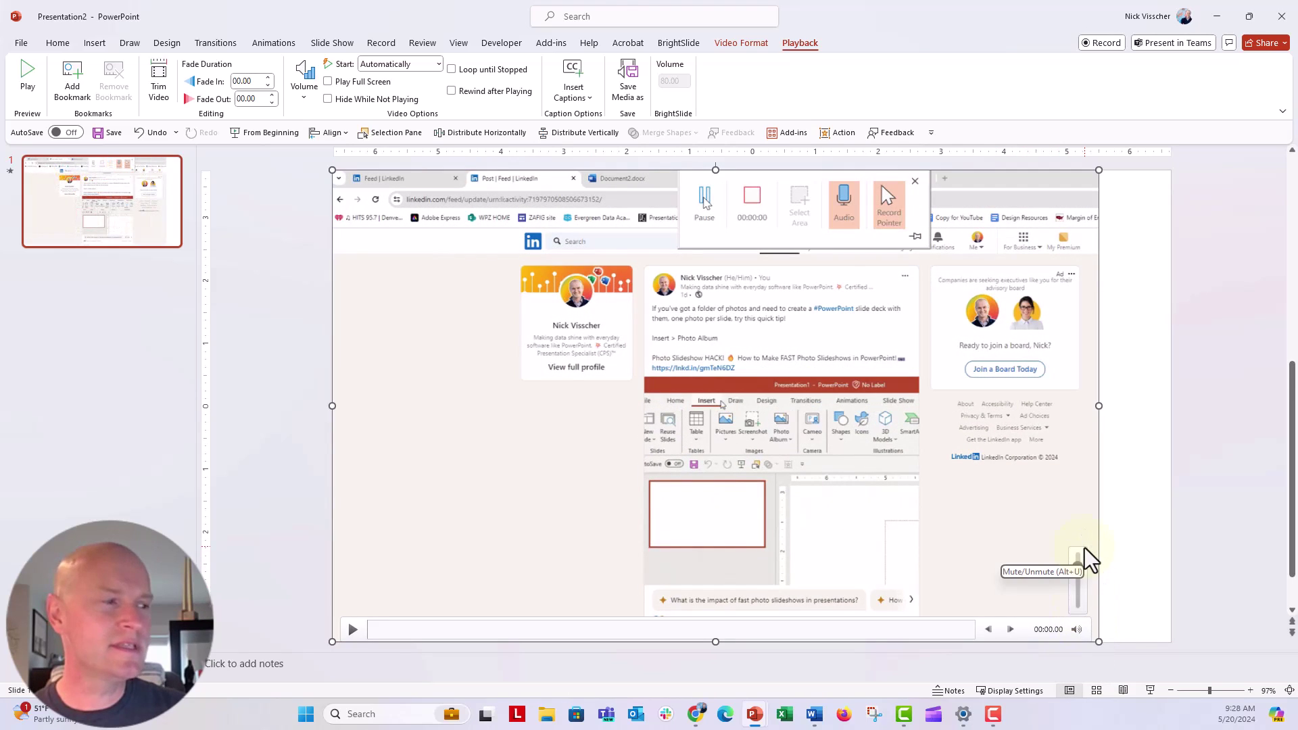
click(1148, 459)
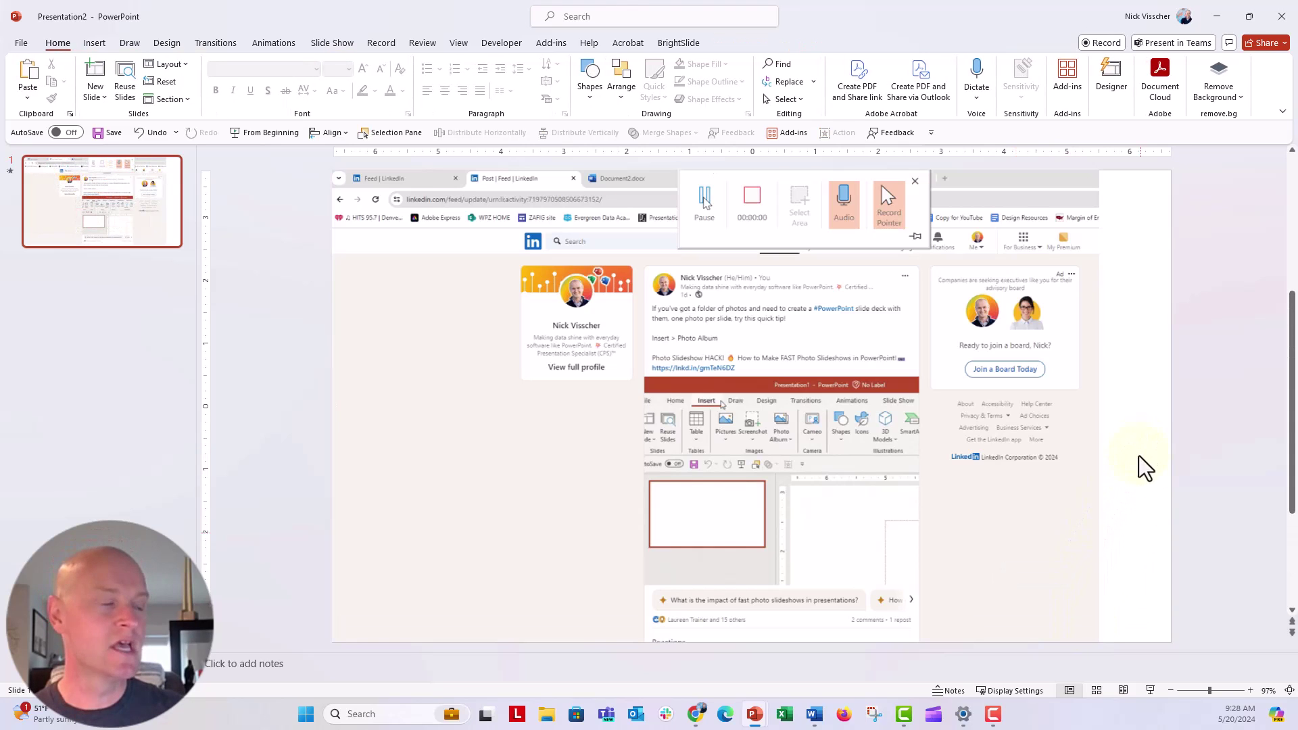
click(1094, 646)
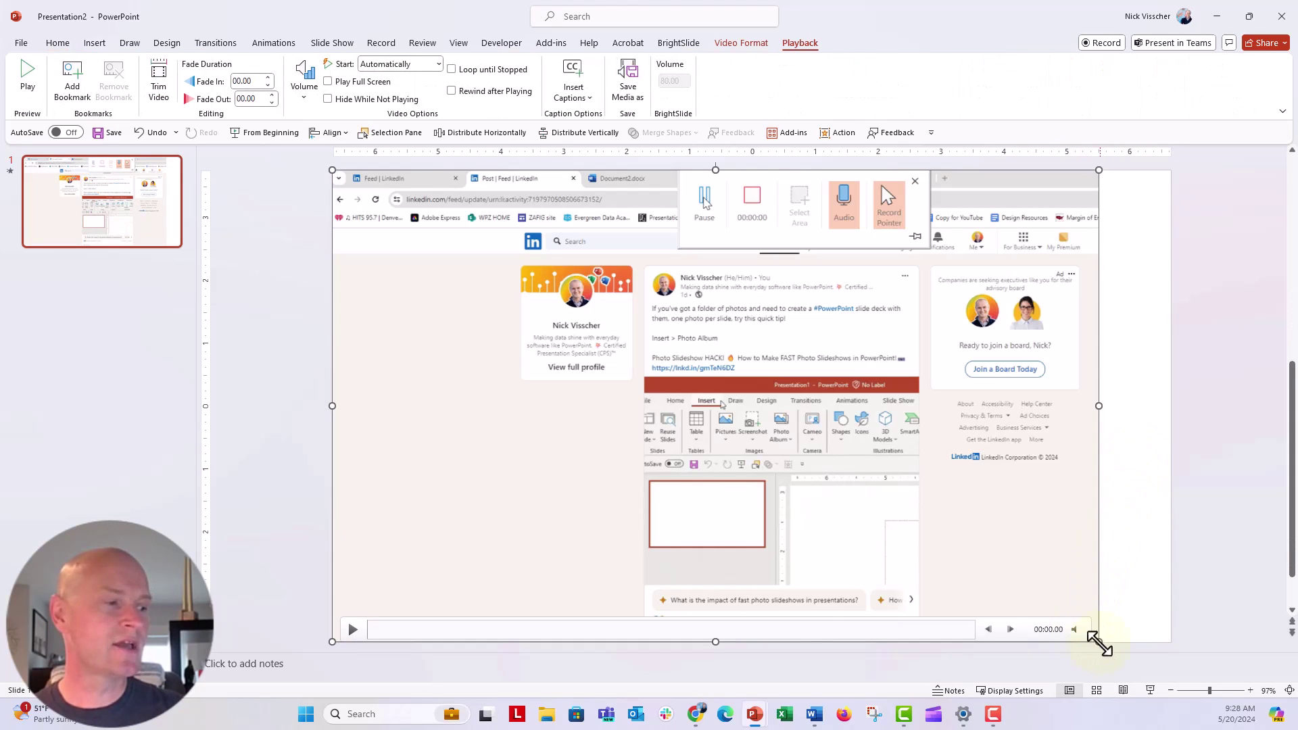
drag(1098, 643, 1161, 683)
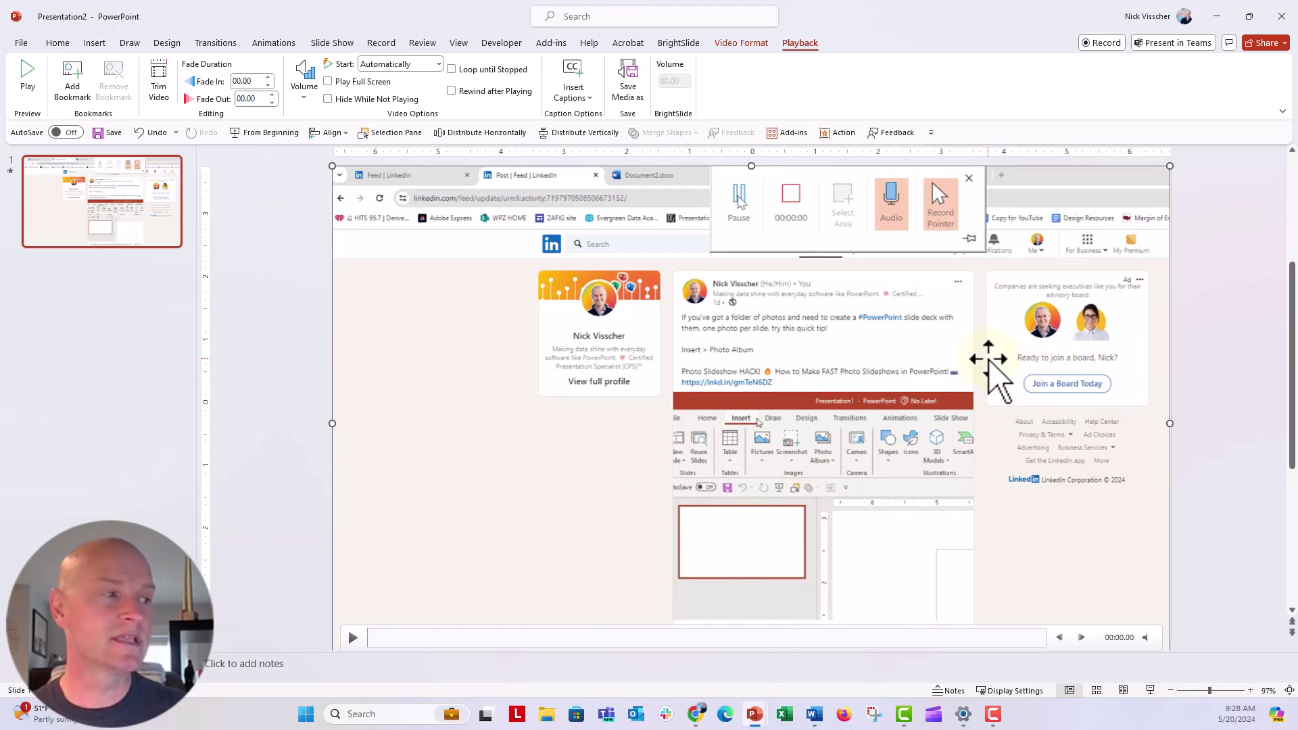
click(1149, 691)
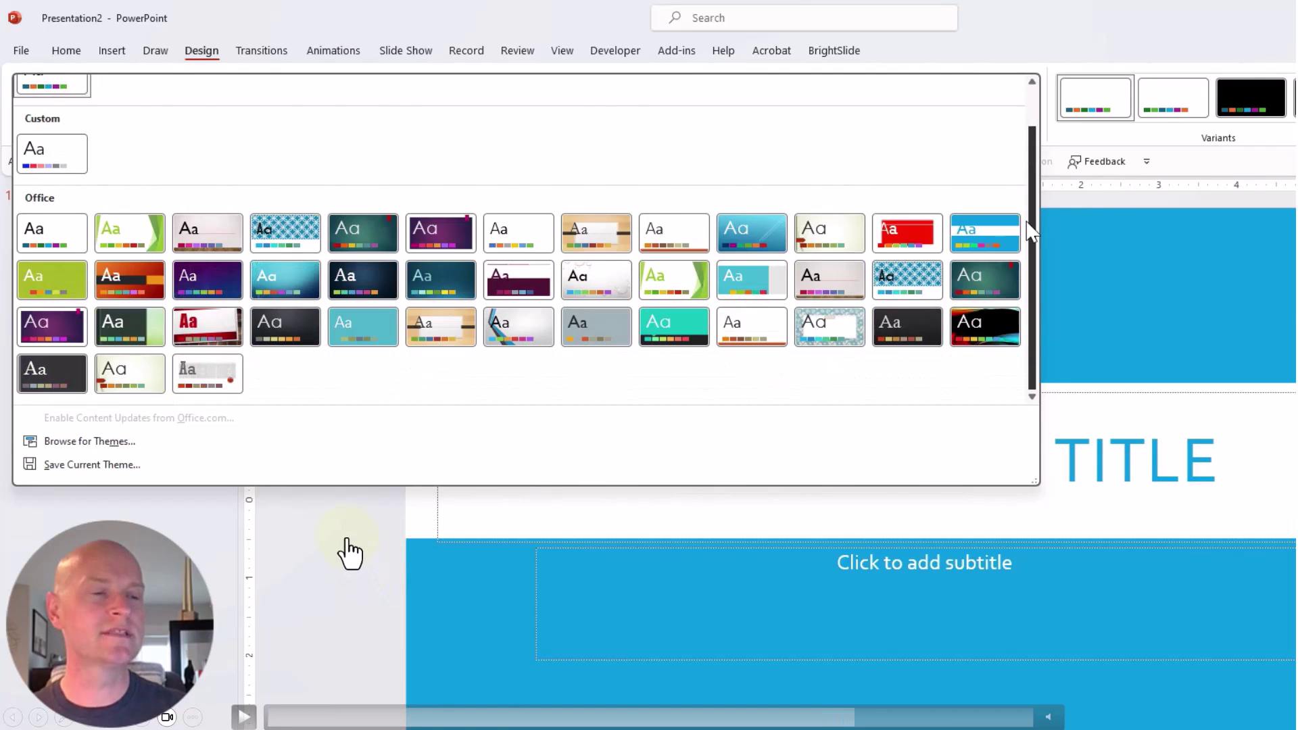
key(Escape)
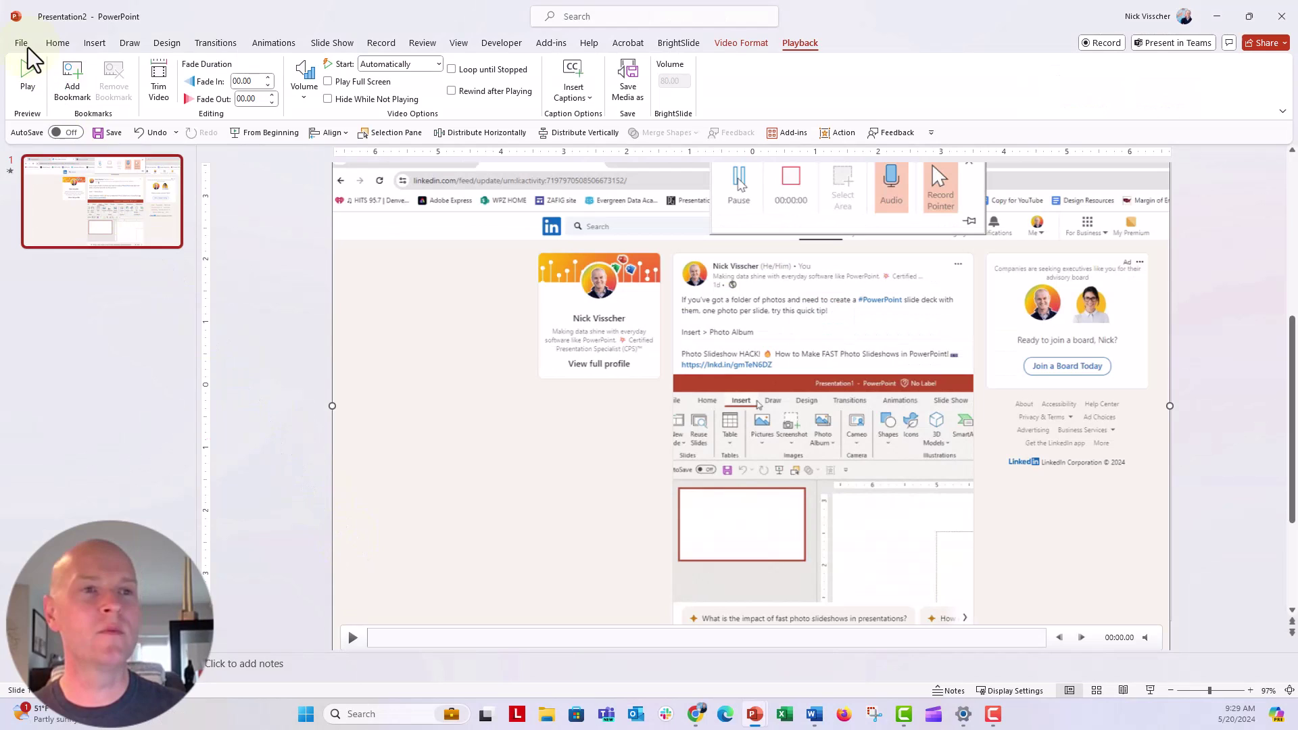
Go to File > Export > Create an Animated GIF
click(27, 48)
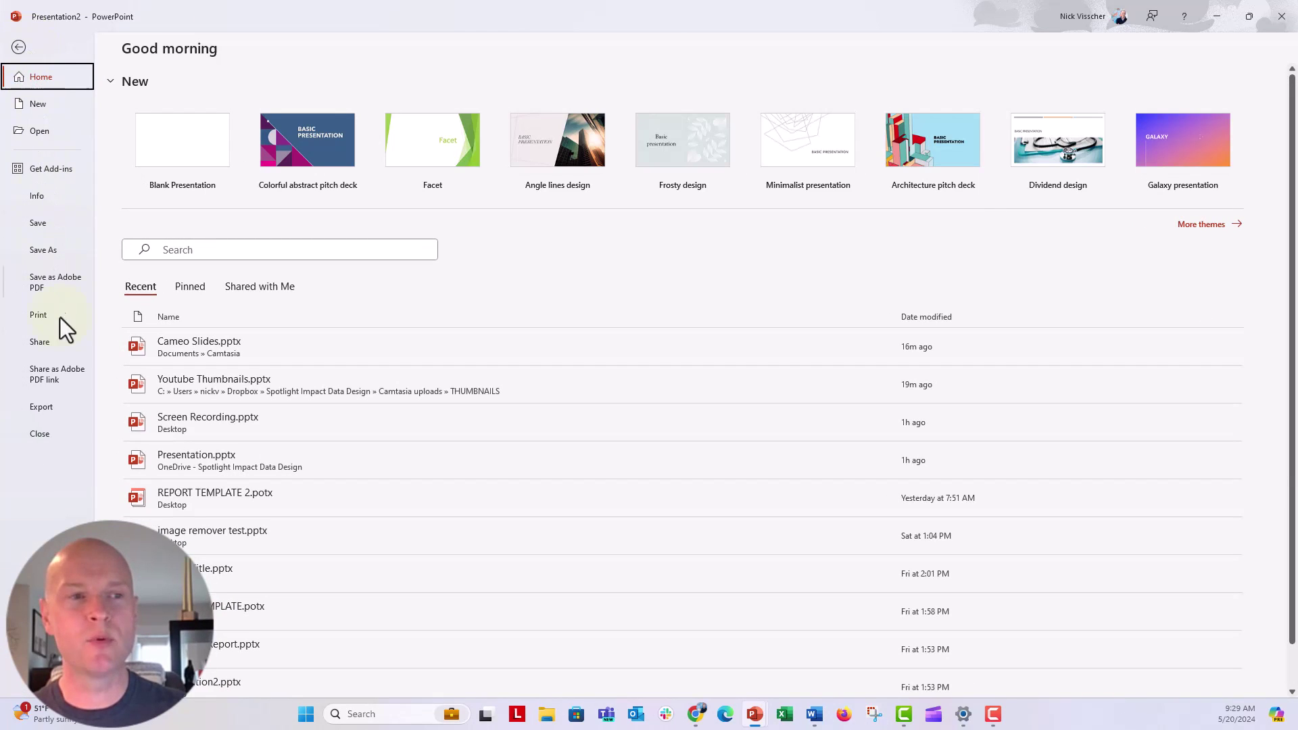
click(71, 409)
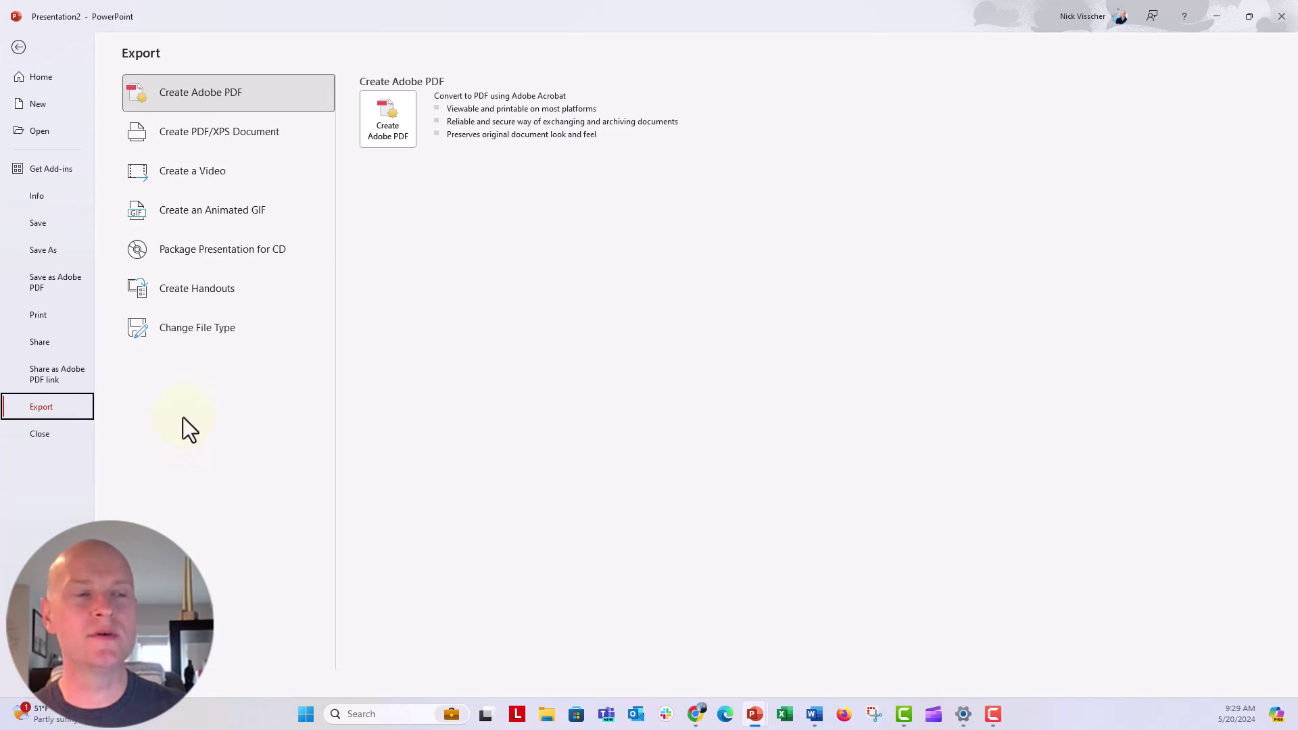
click(269, 214)
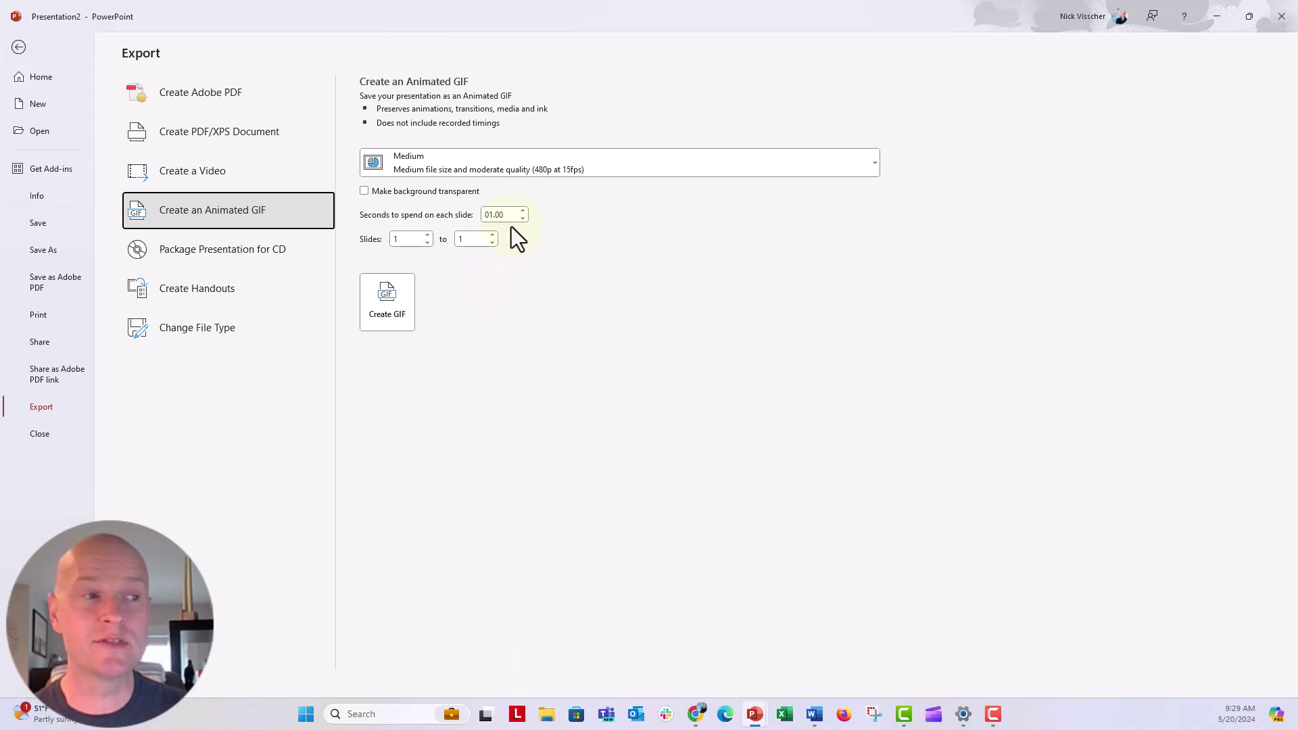
Create the GIF and save it to the Desktop as 'design theme GIF'
click(380, 324)
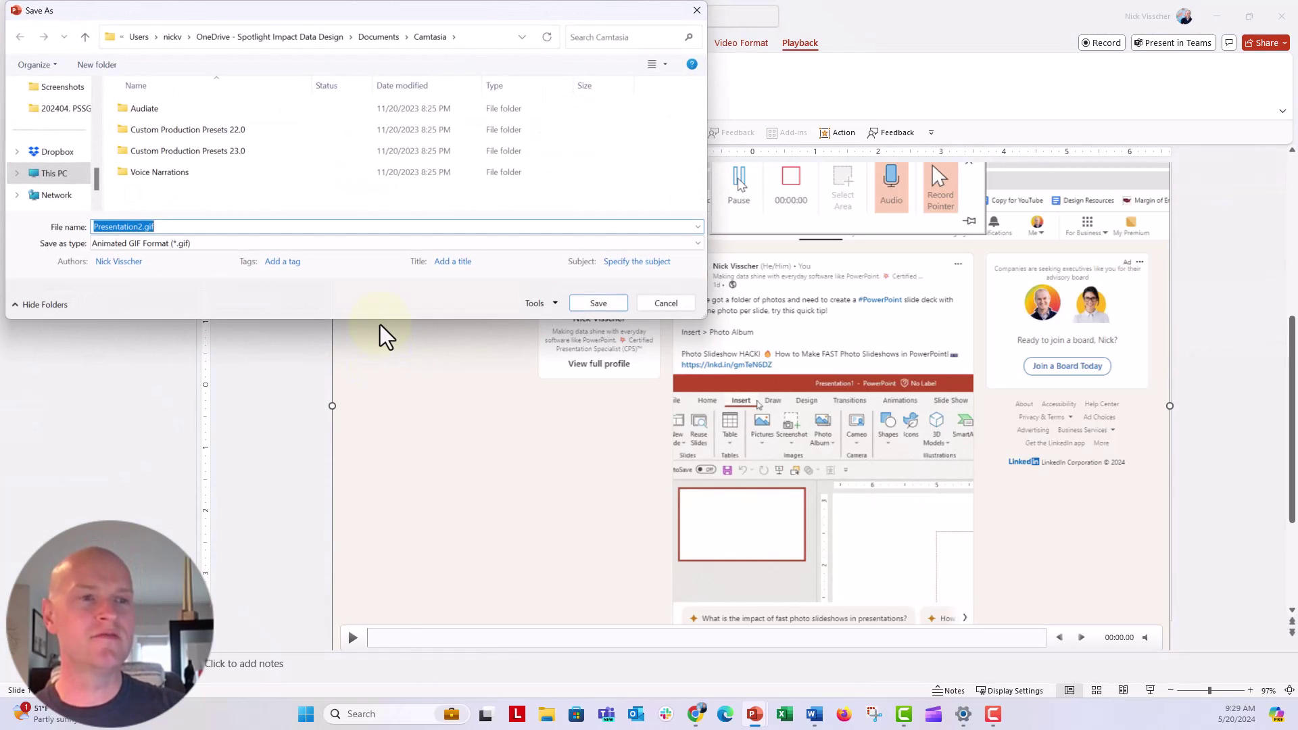
drag(100, 180, 99, 107)
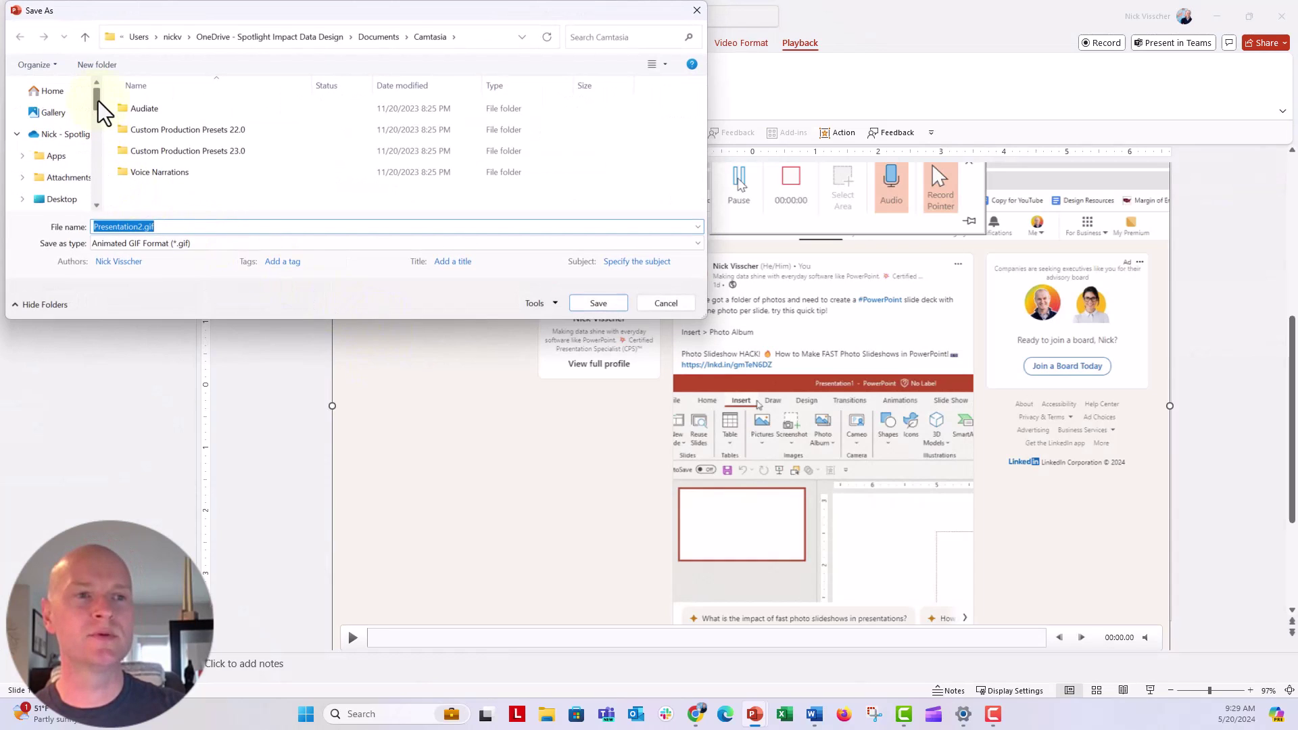
click(68, 151)
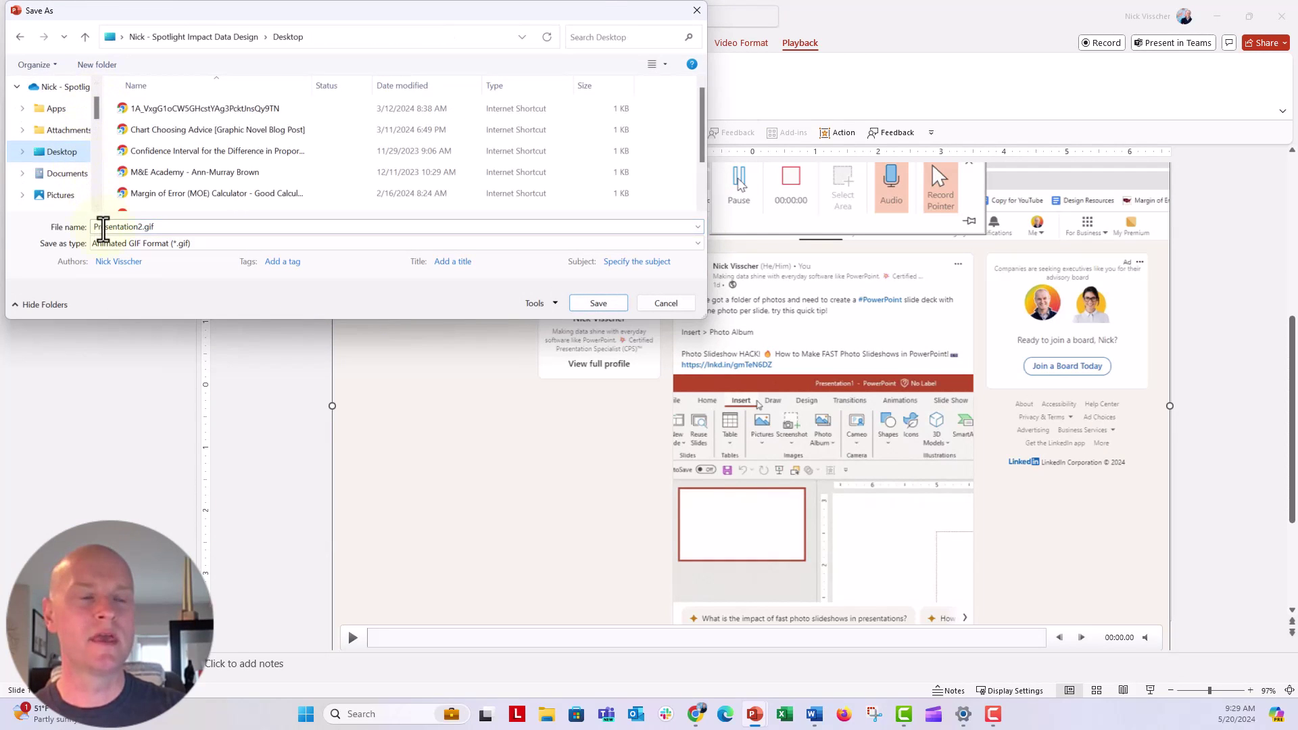
double_click(103, 228)
text(des)
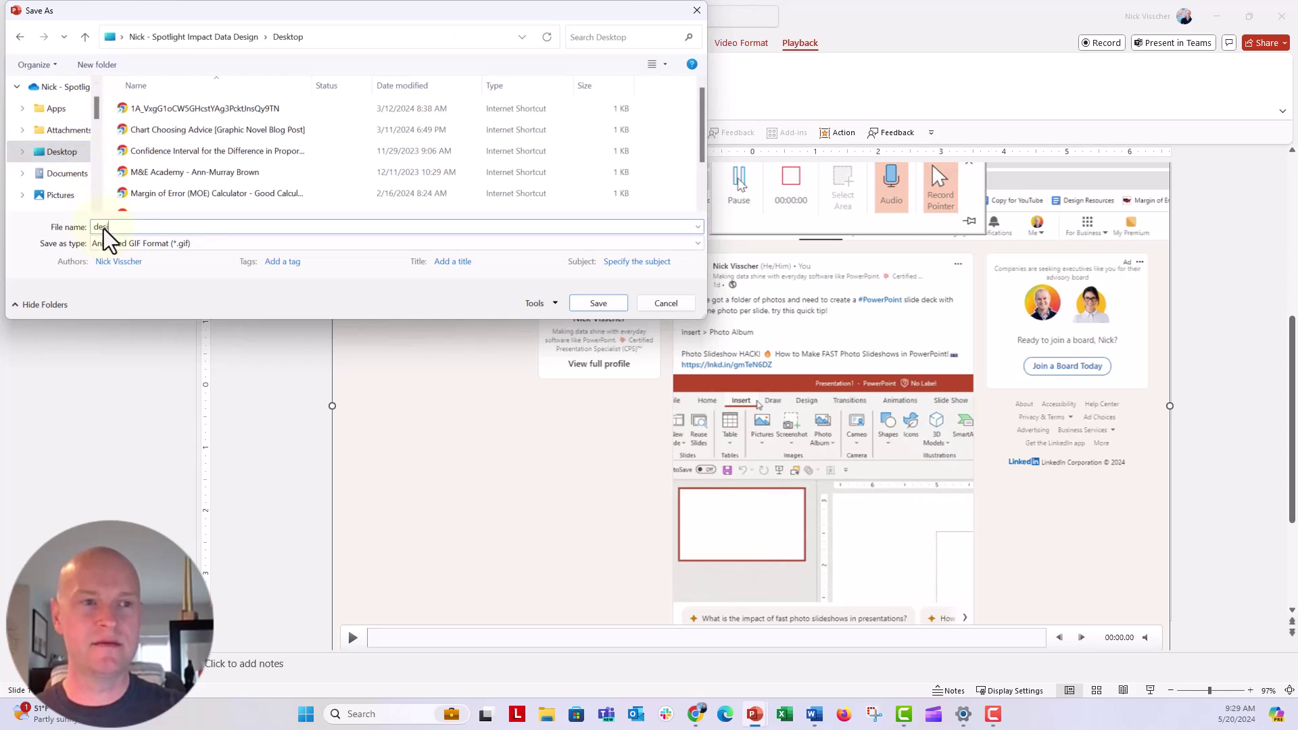
text(ign theme GIF)
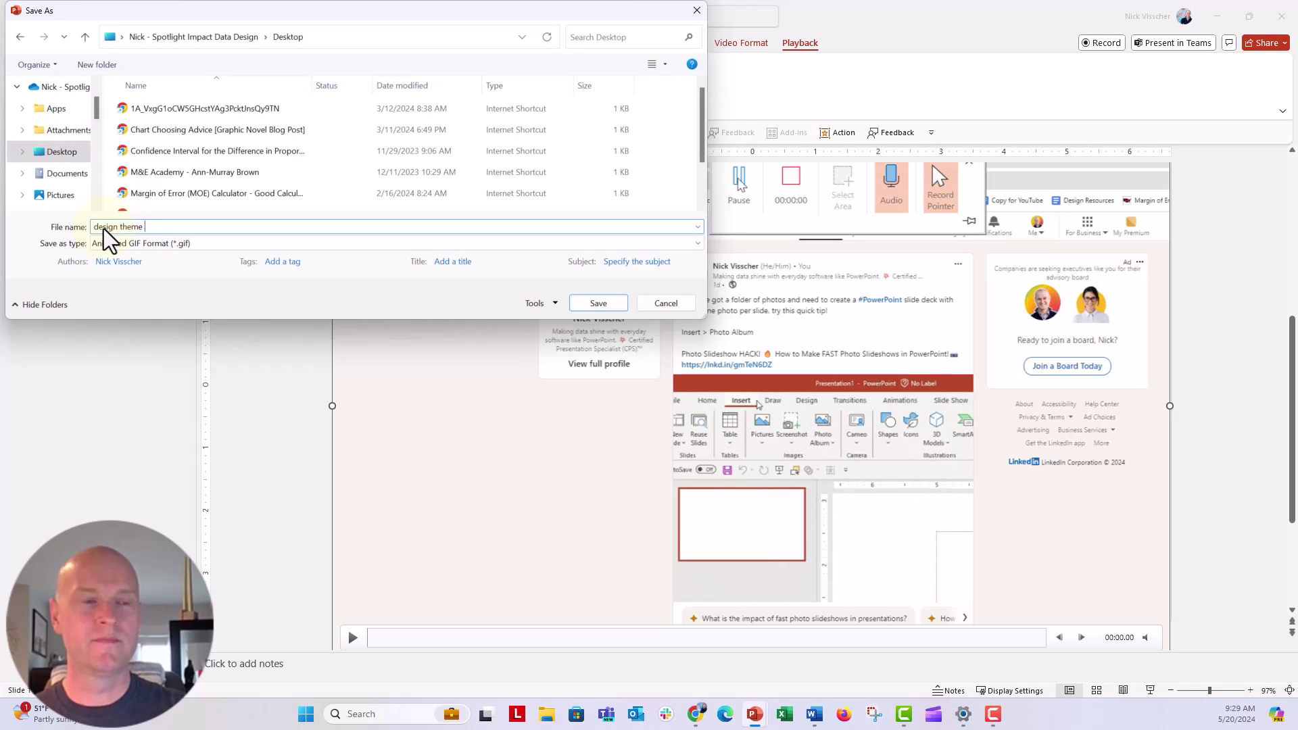
click(598, 302)
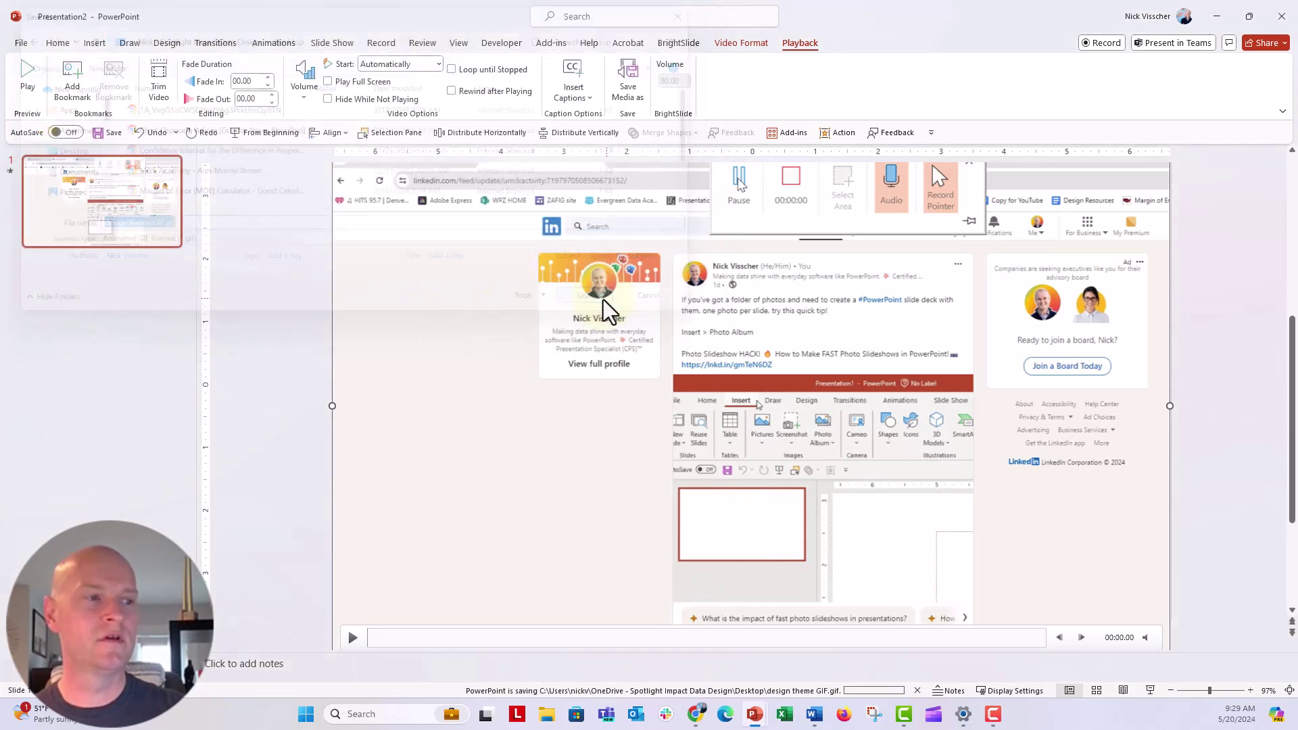
Minimize both PowerPoint windows and move the design theme GIF.gif icon to a clear desktop spot
click(1216, 16)
click(1214, 12)
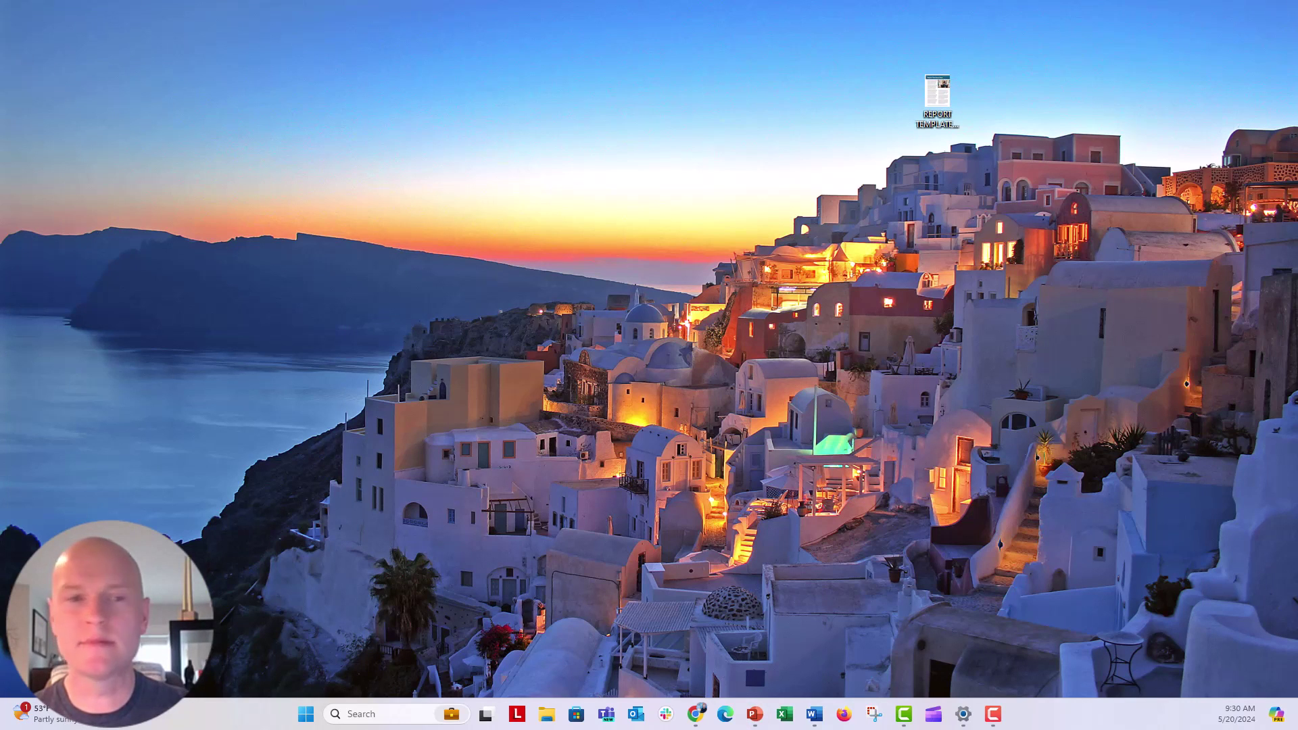
drag(294, 392, 482, 169)
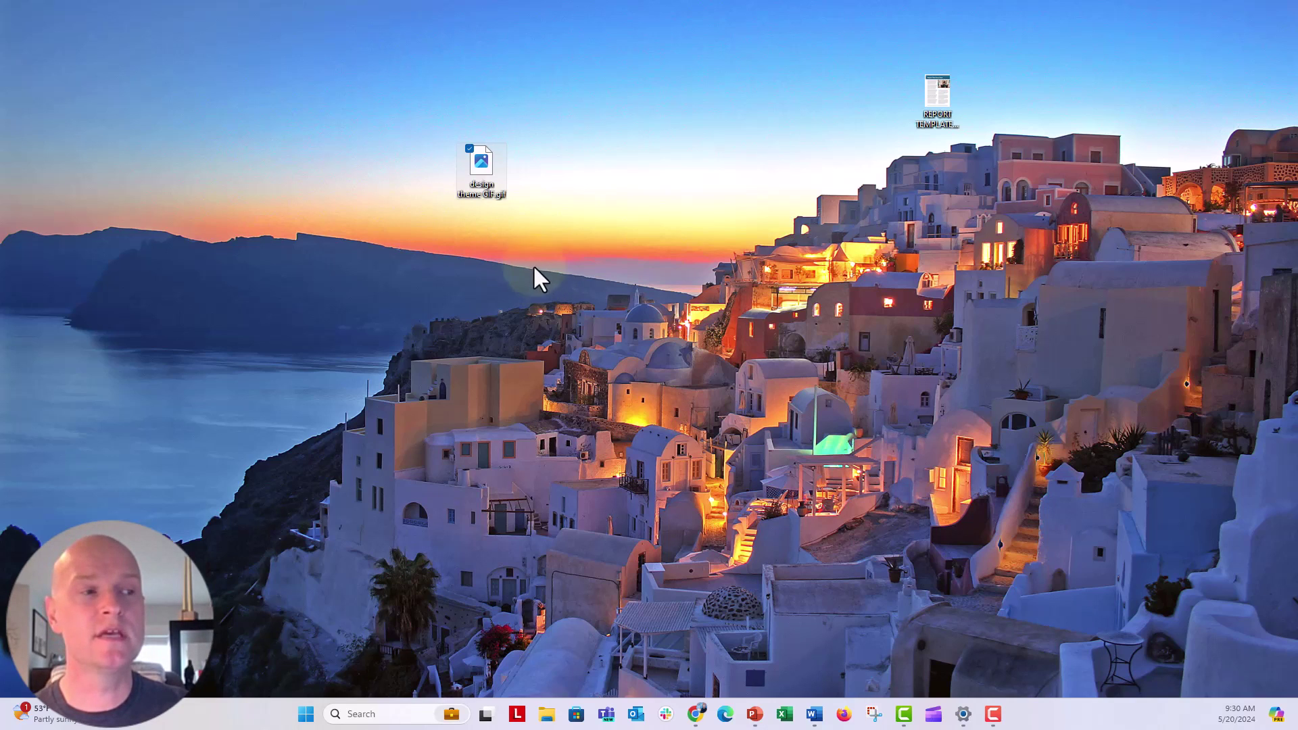
Open design theme GIF.gif in Photos and move the window up and left into view
double_click(477, 165)
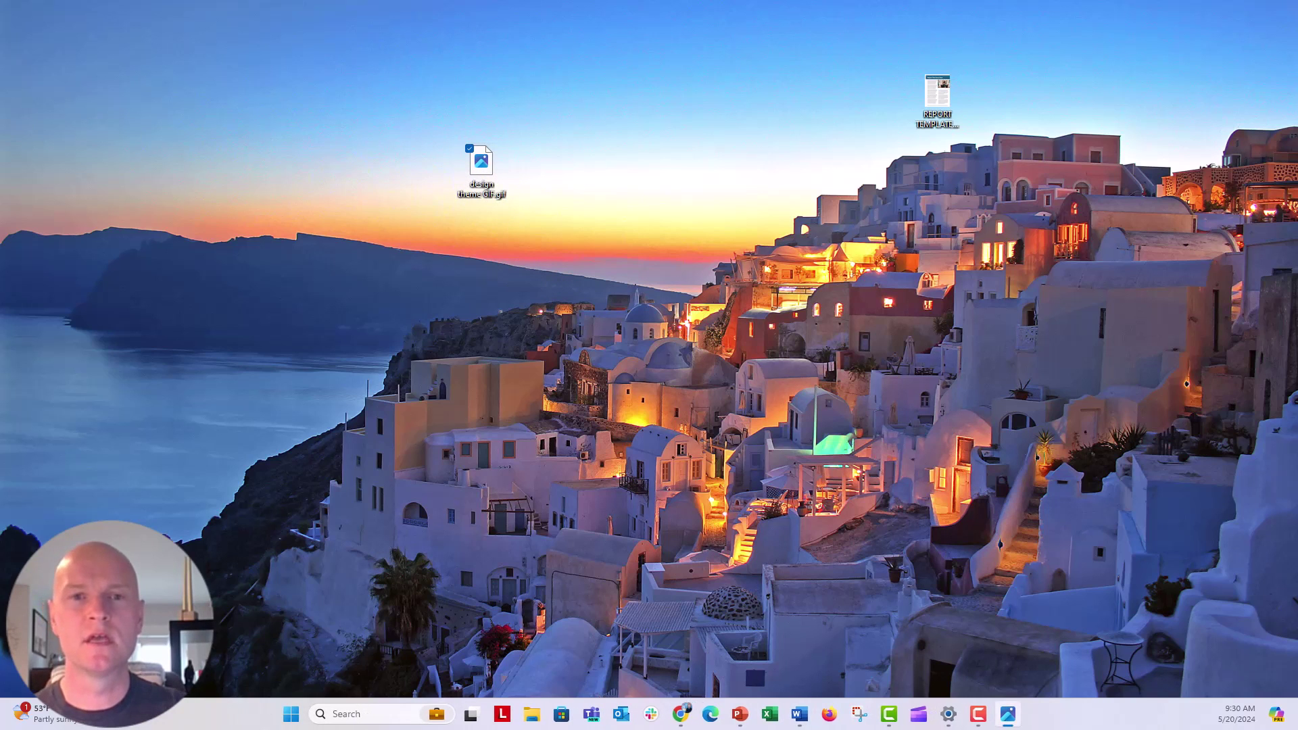
drag(891, 184, 675, 119)
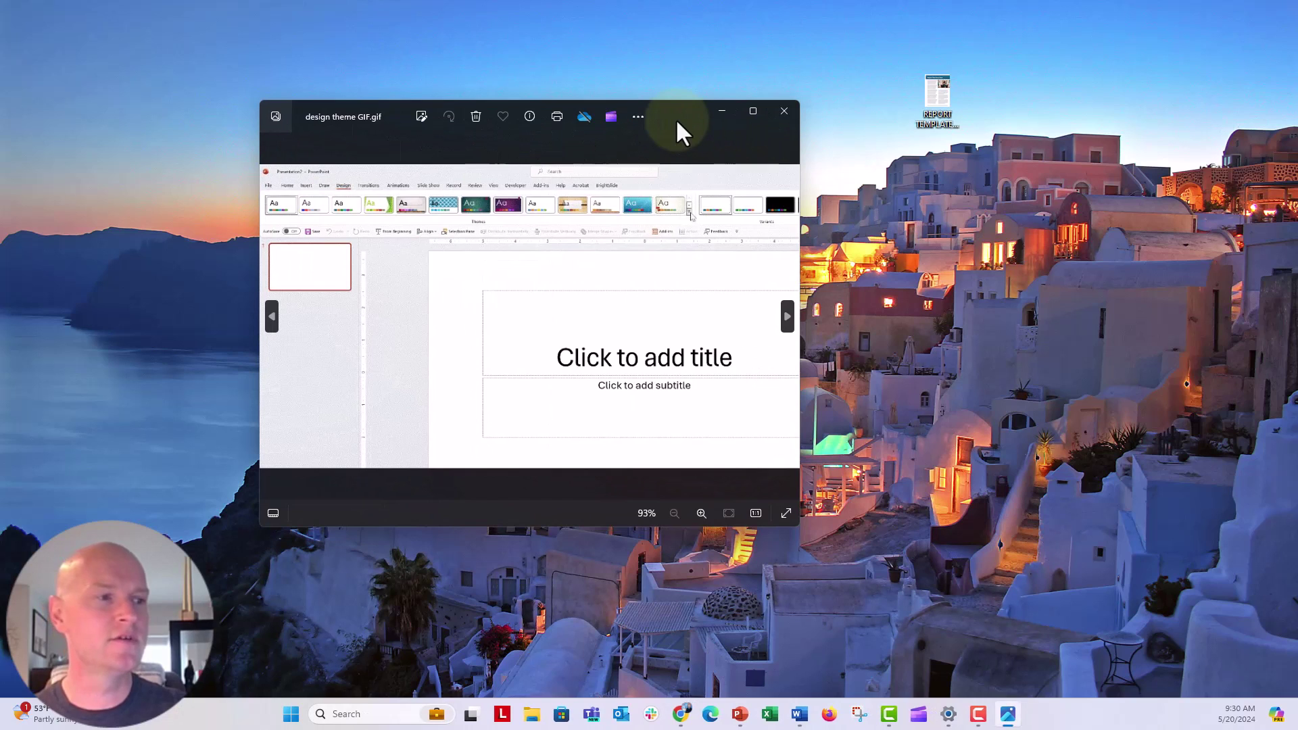